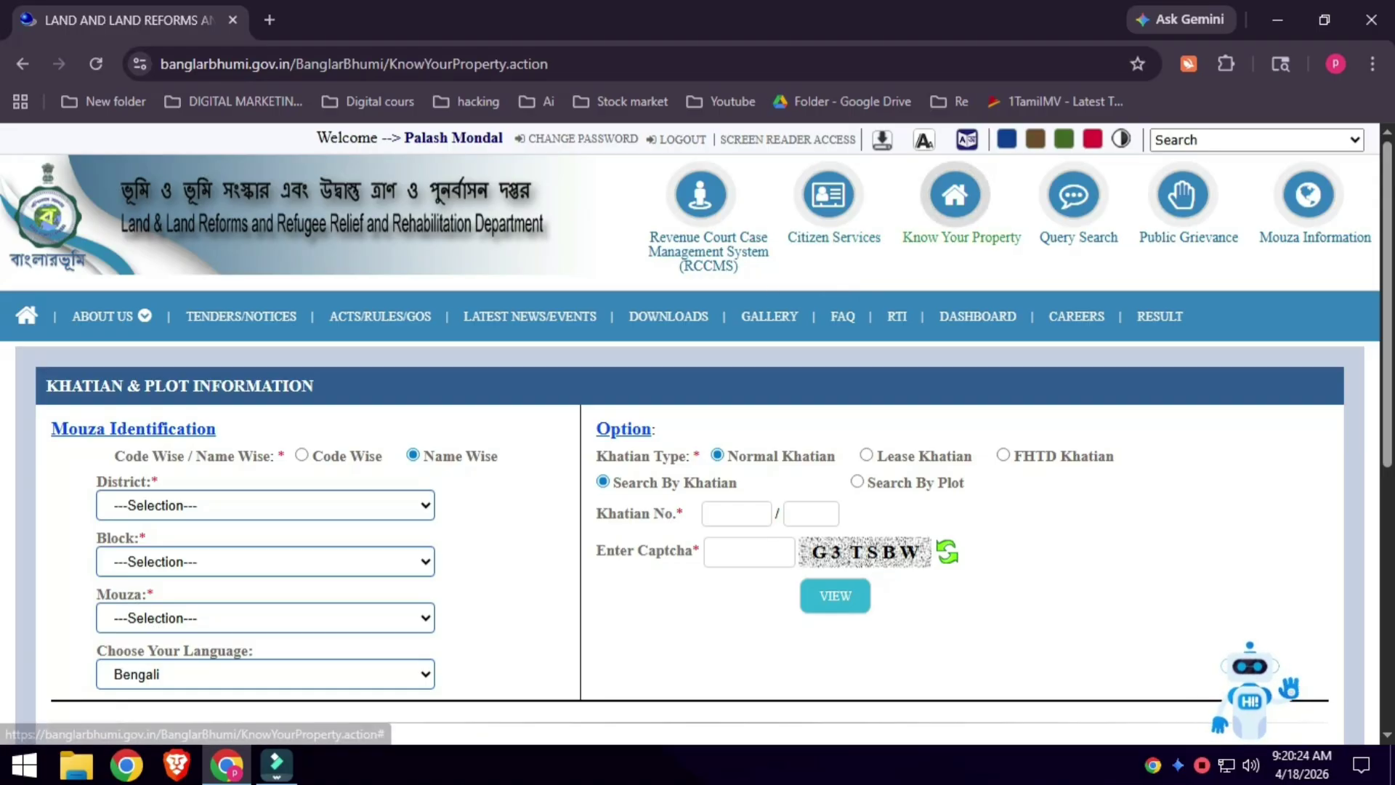
# Reload Know Your Property and set district SOUTH 24 PARGANAS and block BISHNUPUR-I.
pyautogui.click(955, 195)
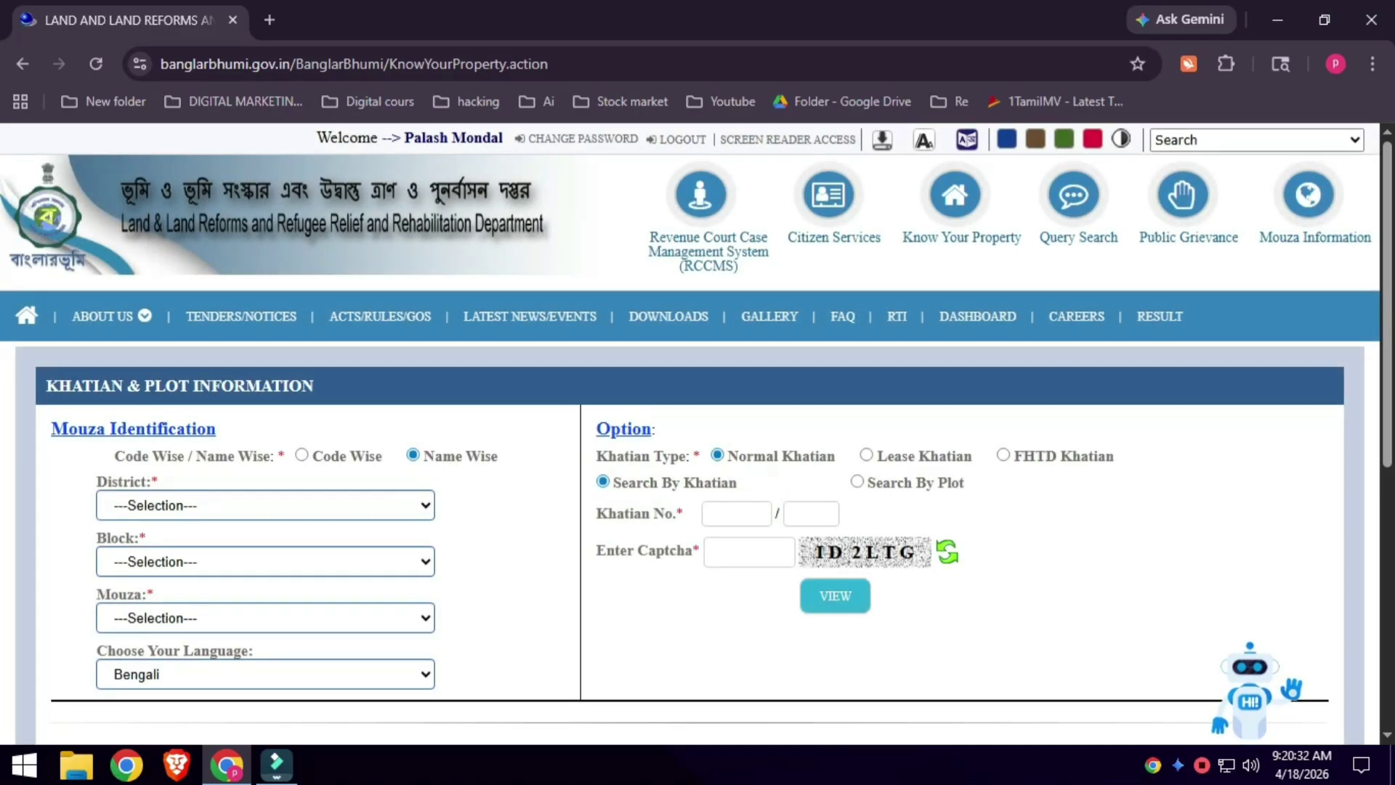
pyautogui.click(265, 506)
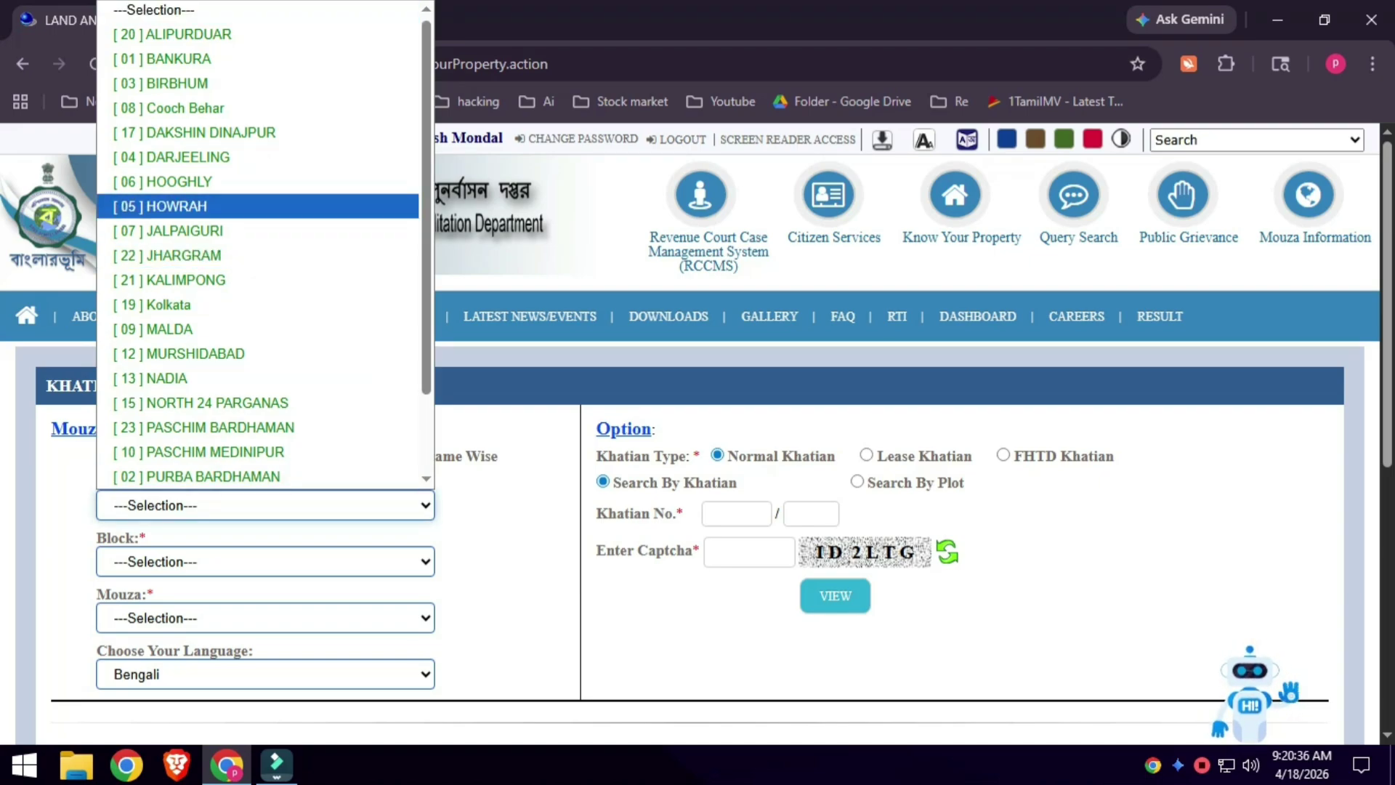
pyautogui.press('Down')
pyautogui.press('Down')
pyautogui.press('Down')
pyautogui.press('Down')
pyautogui.press('Down')
pyautogui.press('Down')
pyautogui.press('Down')
pyautogui.press('Down')
pyautogui.press('Down')
pyautogui.press('Down')
pyautogui.press('Down')
pyautogui.press('Down')
pyautogui.press('Down')
pyautogui.press('Down')
pyautogui.press('Down')
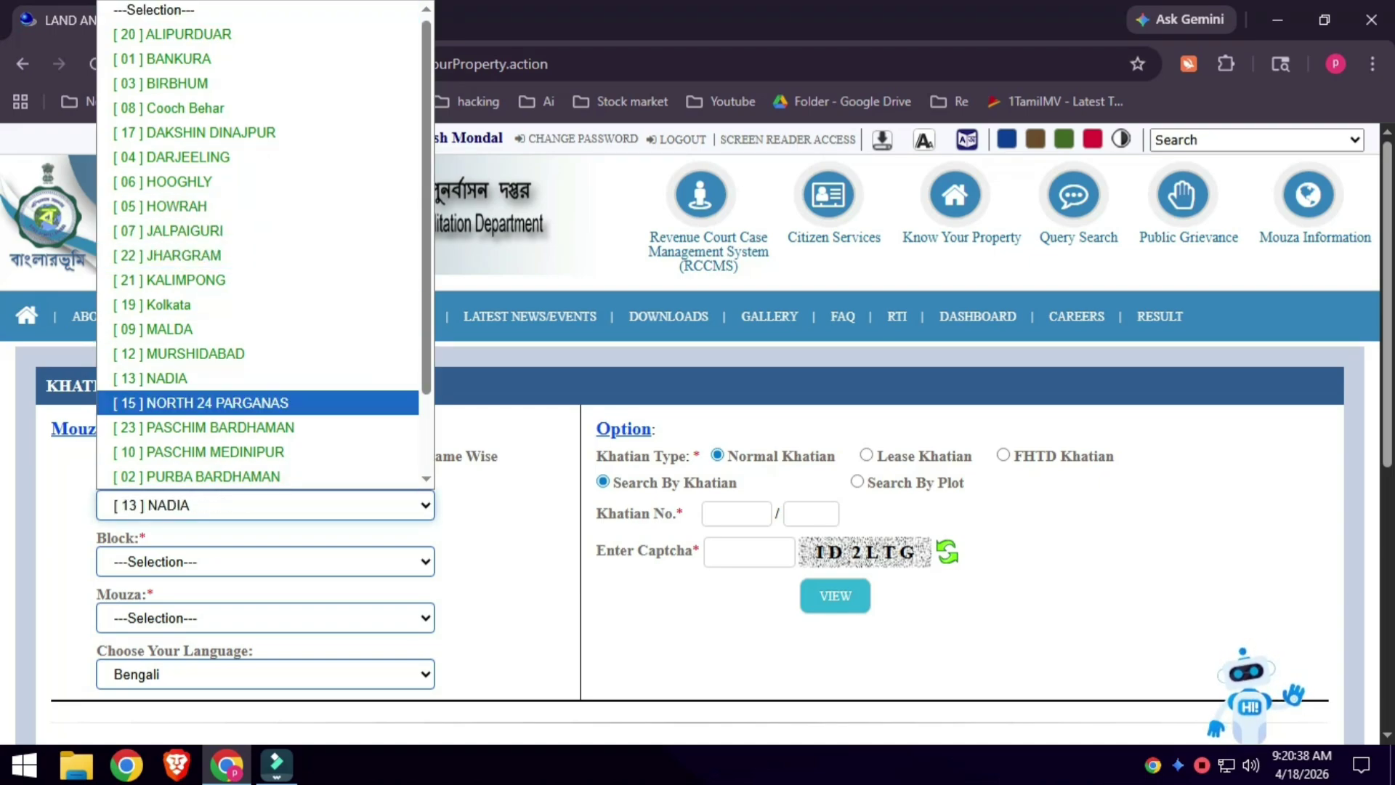
pyautogui.press('Up')
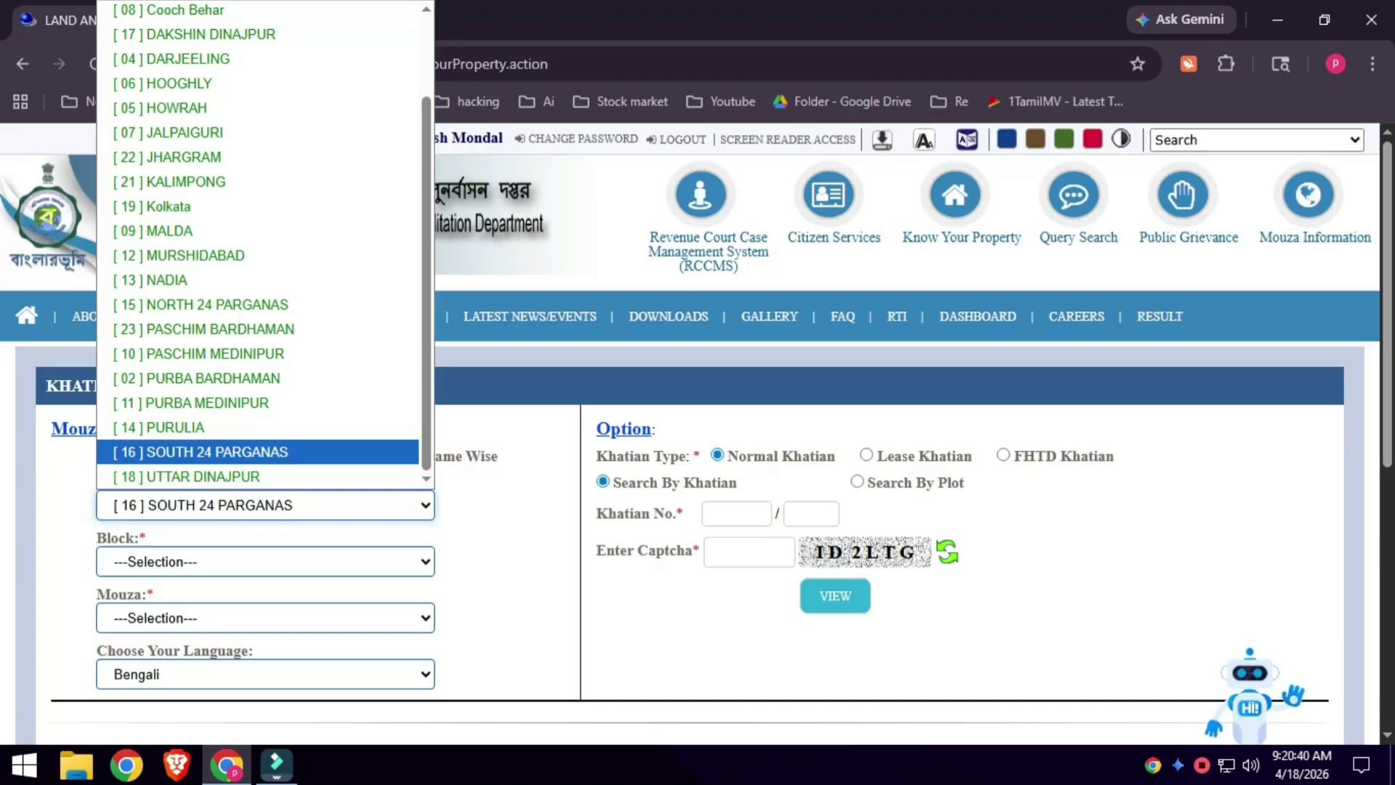
pyautogui.press('Return')
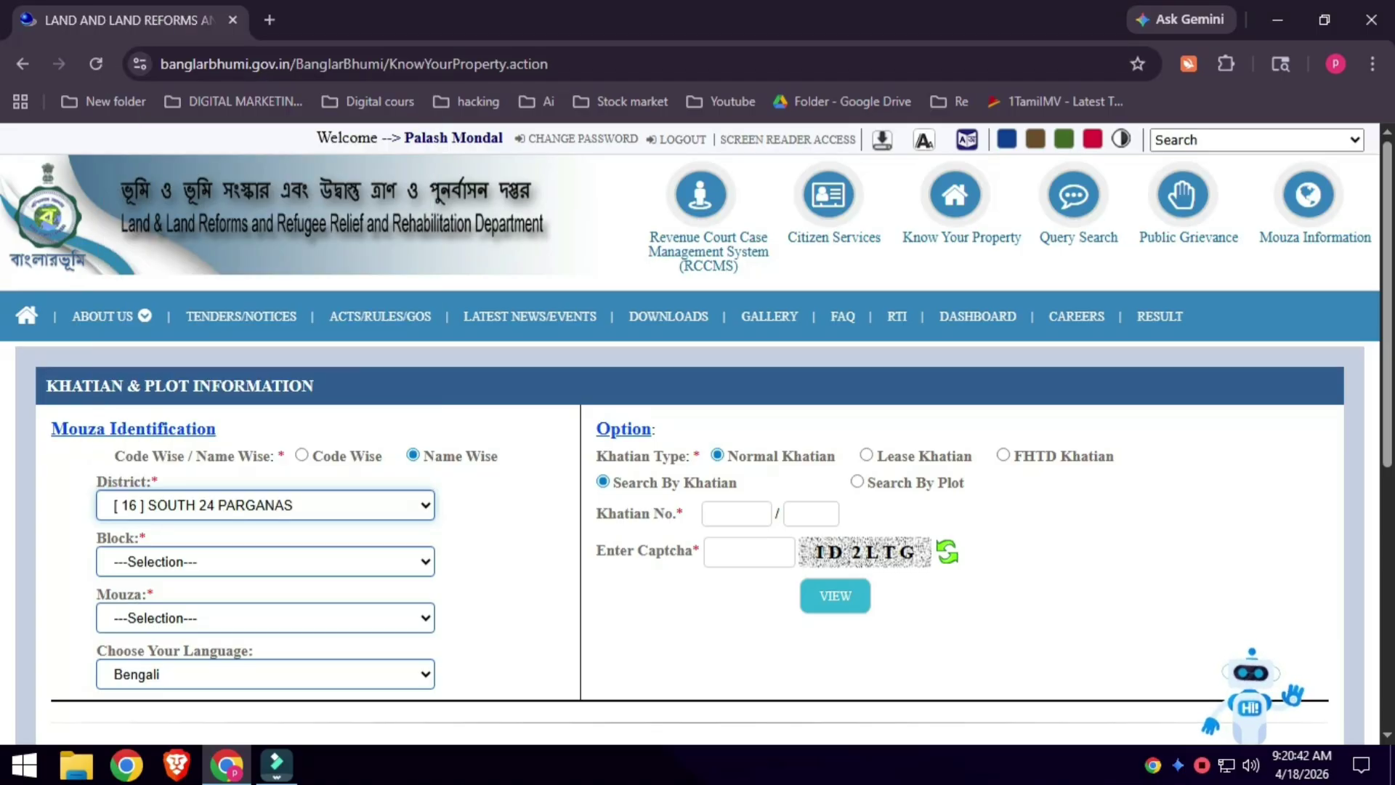
pyautogui.click(265, 561)
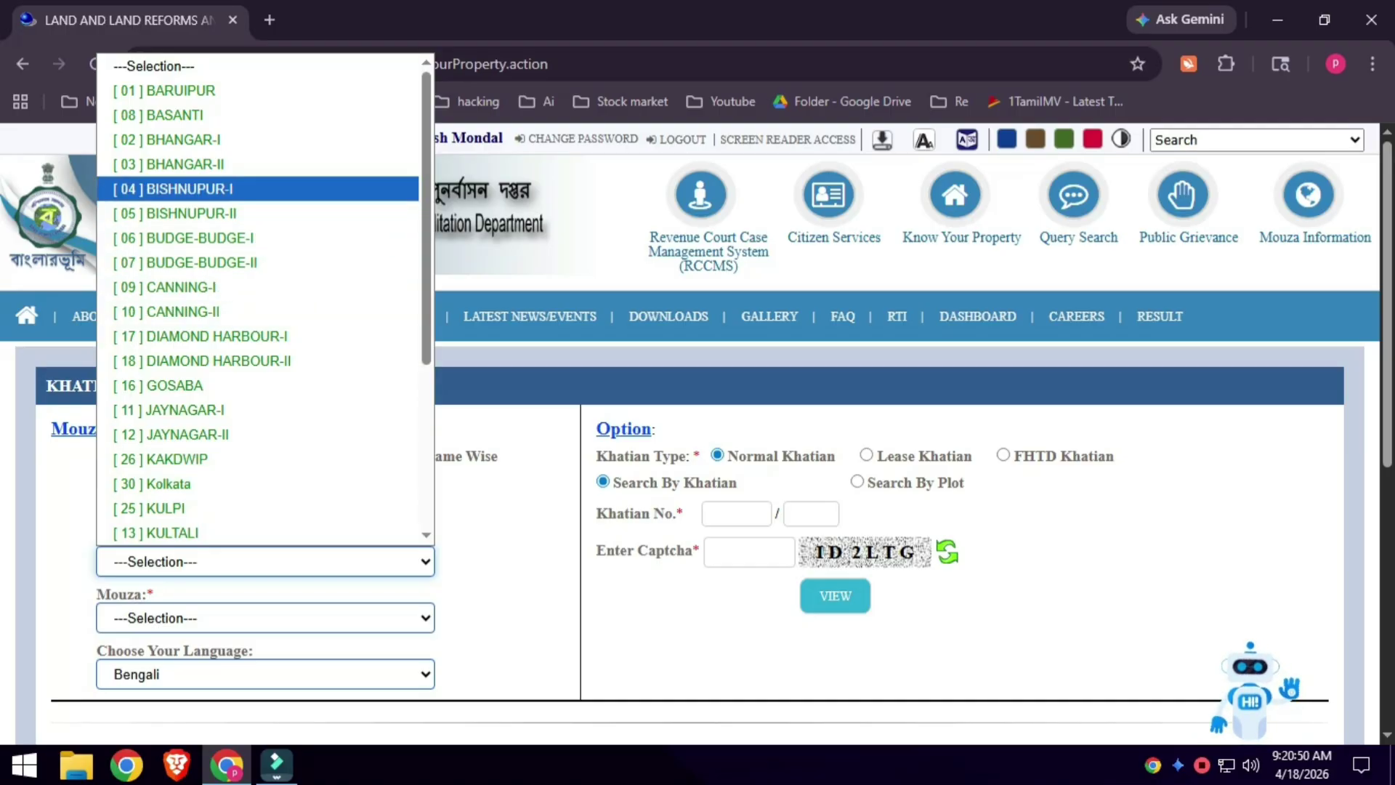
pyautogui.click(174, 189)
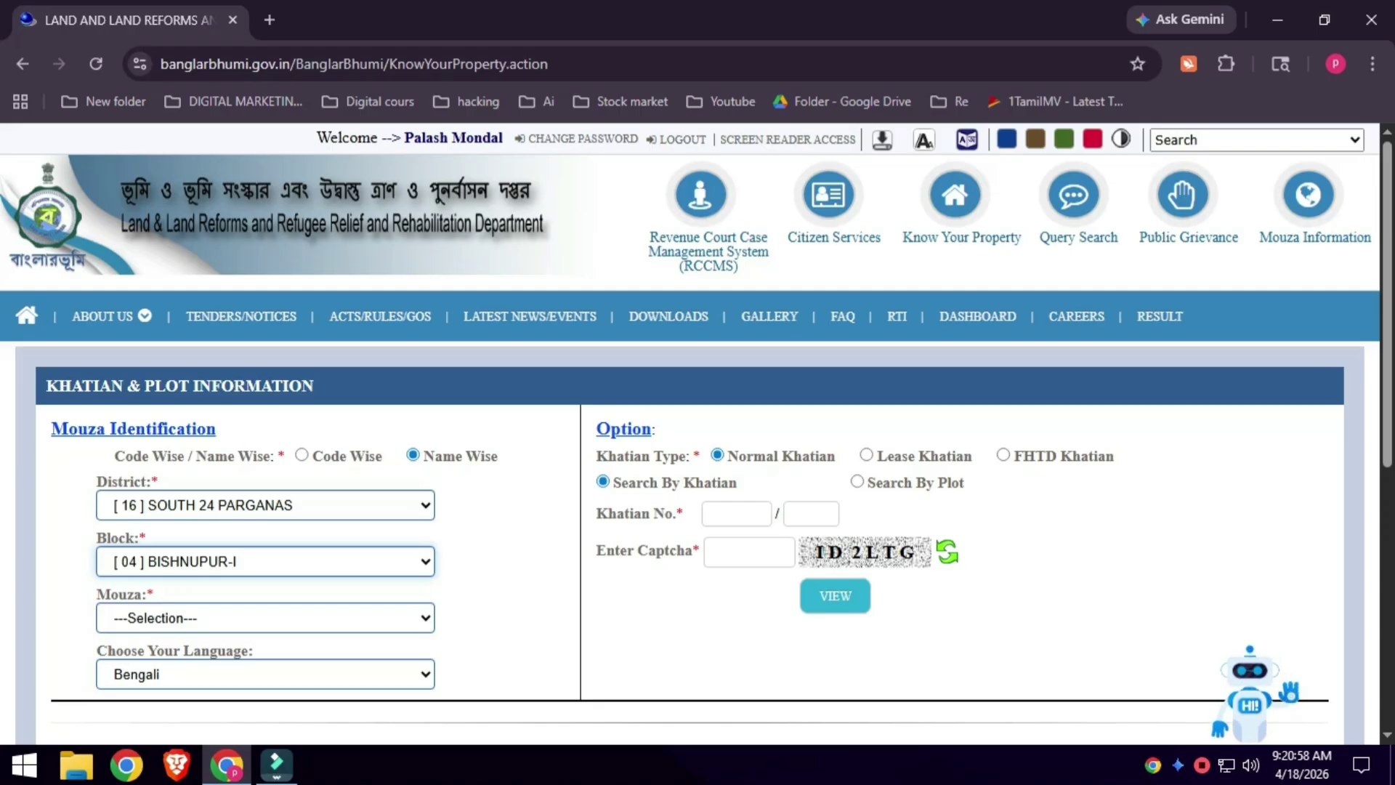
# Choose GANGRAI as the mouza.
pyautogui.click(265, 618)
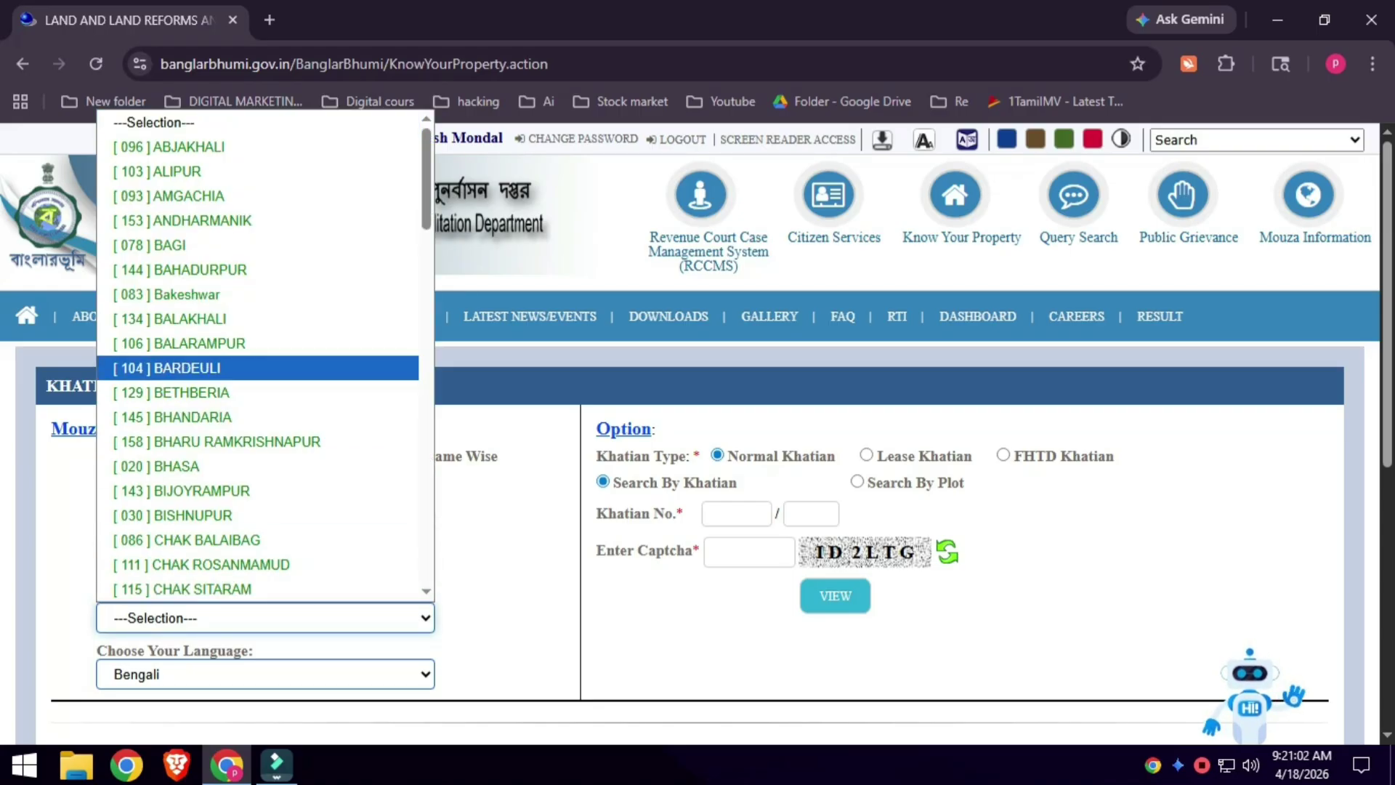
pyautogui.press('Down')
pyautogui.press('Down')
pyautogui.press('Down')
pyautogui.press('Down')
pyautogui.press('Down')
pyautogui.press('Down')
pyautogui.press('Down')
pyautogui.press('Down')
pyautogui.press('Down')
pyautogui.press('Down')
pyautogui.press('Down')
pyautogui.press('Down')
pyautogui.press('Down')
pyautogui.press('Down')
pyautogui.press('Down')
pyautogui.press('Down')
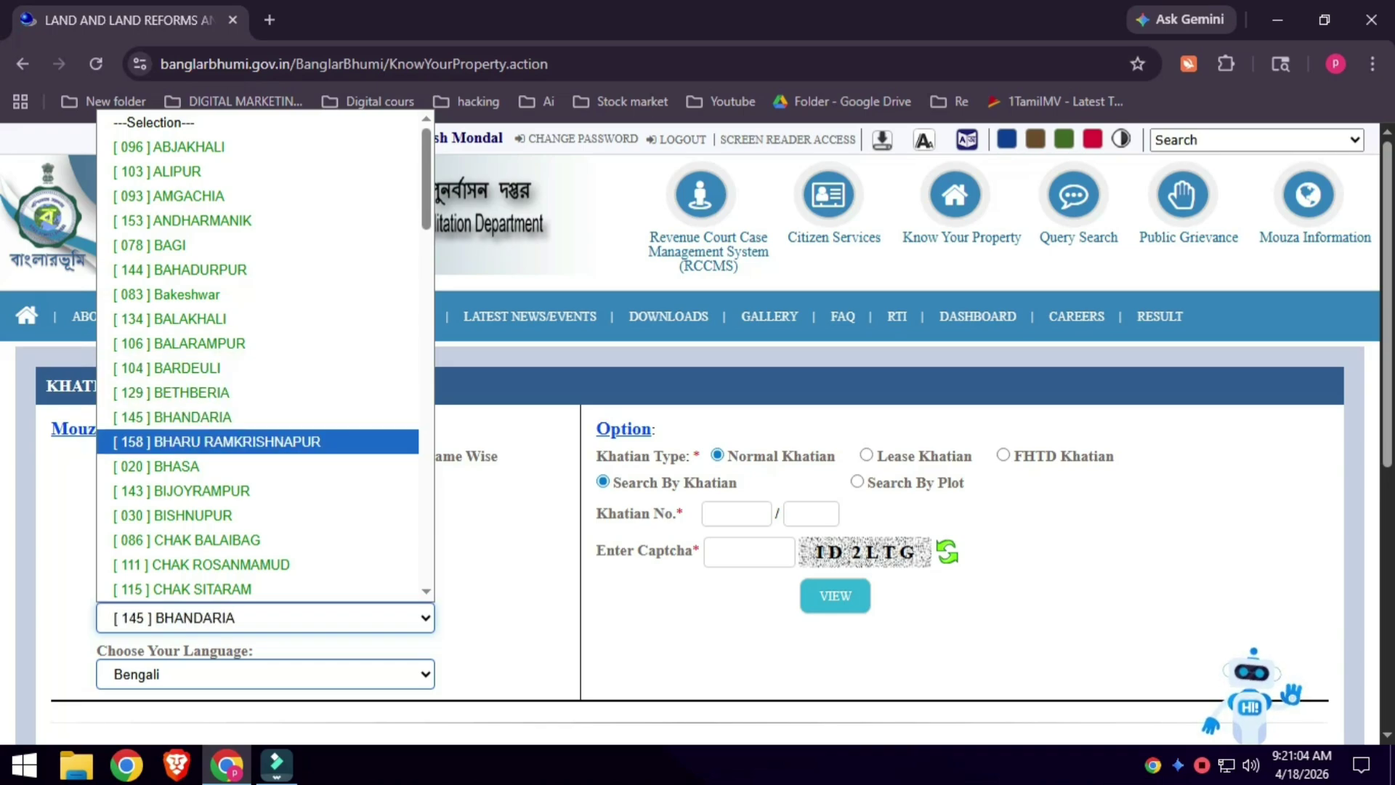
pyautogui.press('Down')
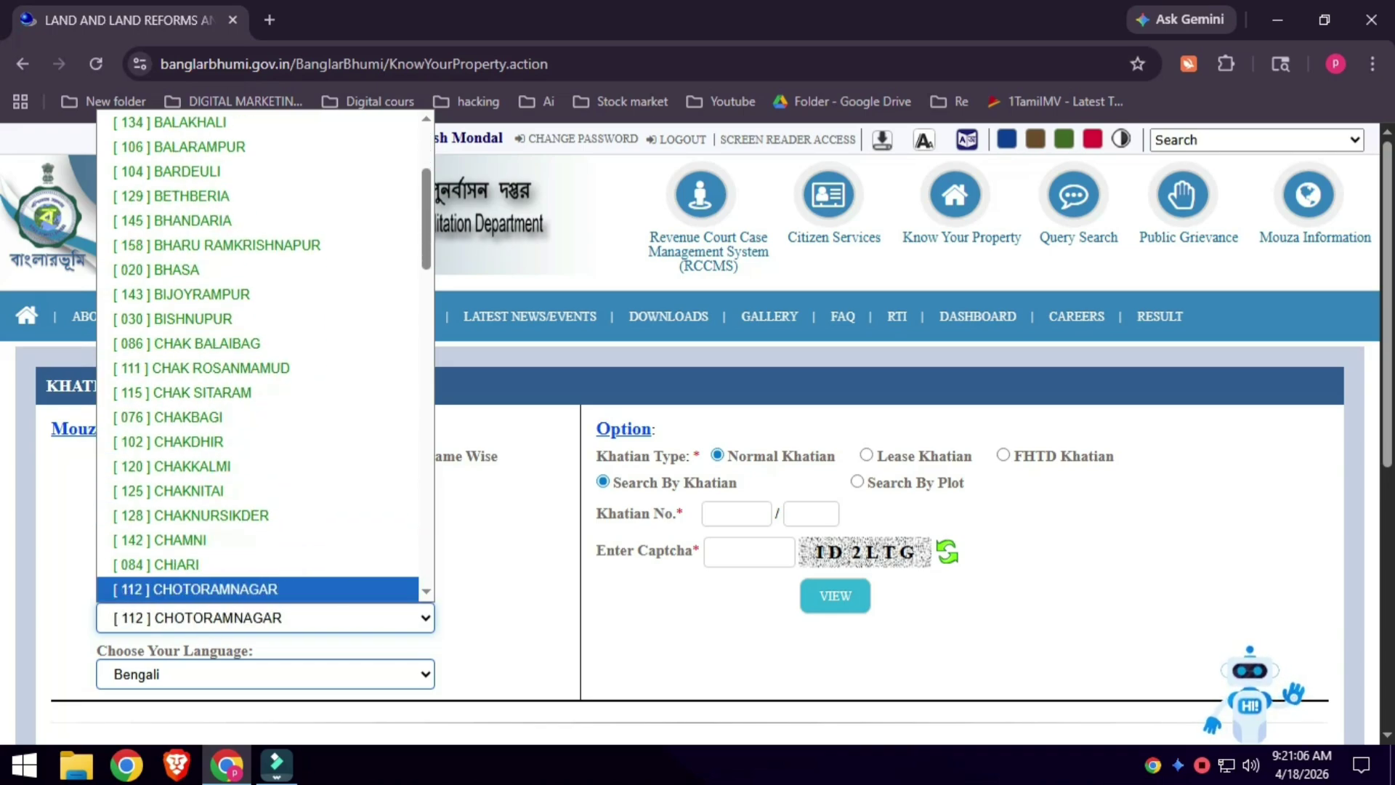
pyautogui.press('Down')
pyautogui.press('Down')
pyautogui.press('Down')
pyautogui.press('Down')
pyautogui.press('Down')
pyautogui.press('Down')
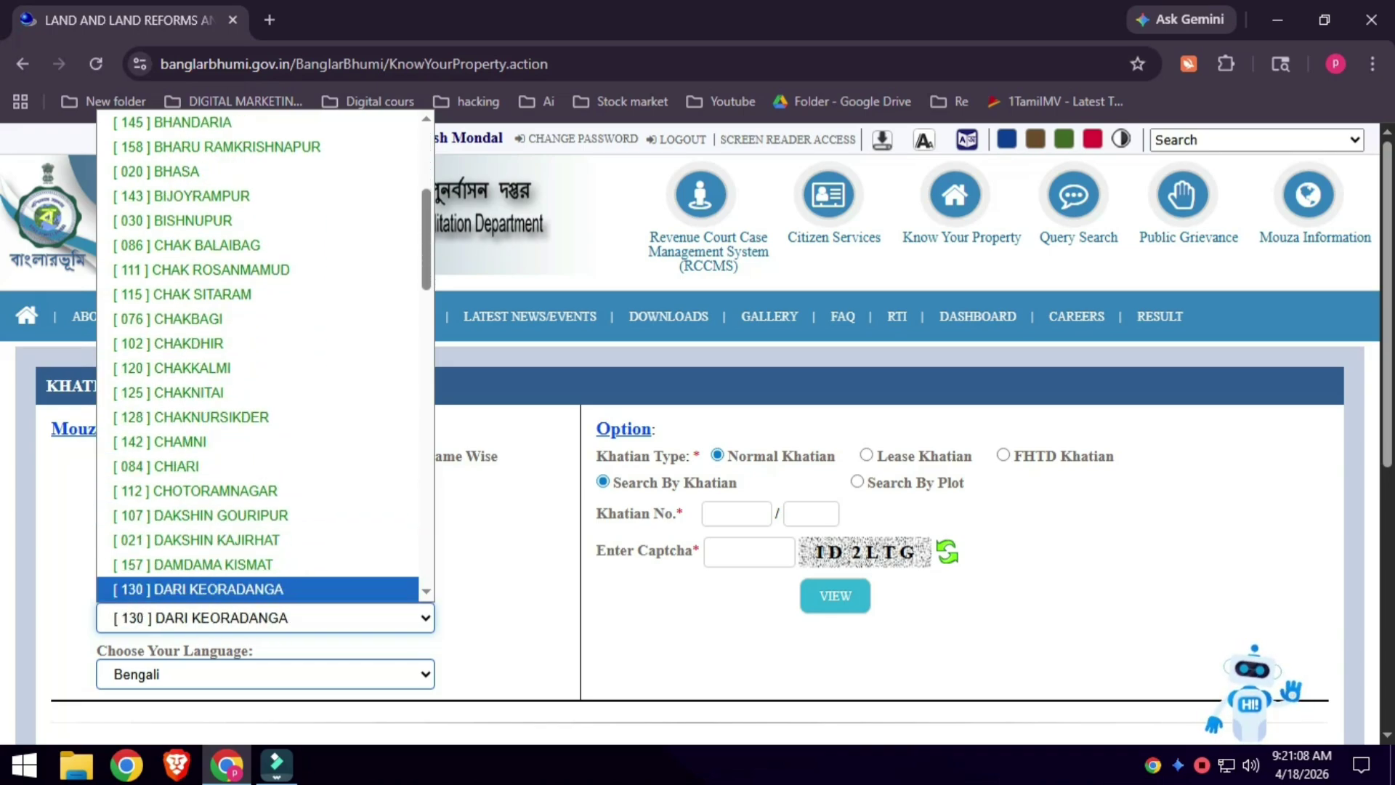
pyautogui.press('Down')
pyautogui.press('Down')
pyautogui.press('Down')
pyautogui.press('Down')
pyautogui.press('Down')
pyautogui.press('Down')
pyautogui.press('Down')
pyautogui.press('Down')
pyautogui.press('Down')
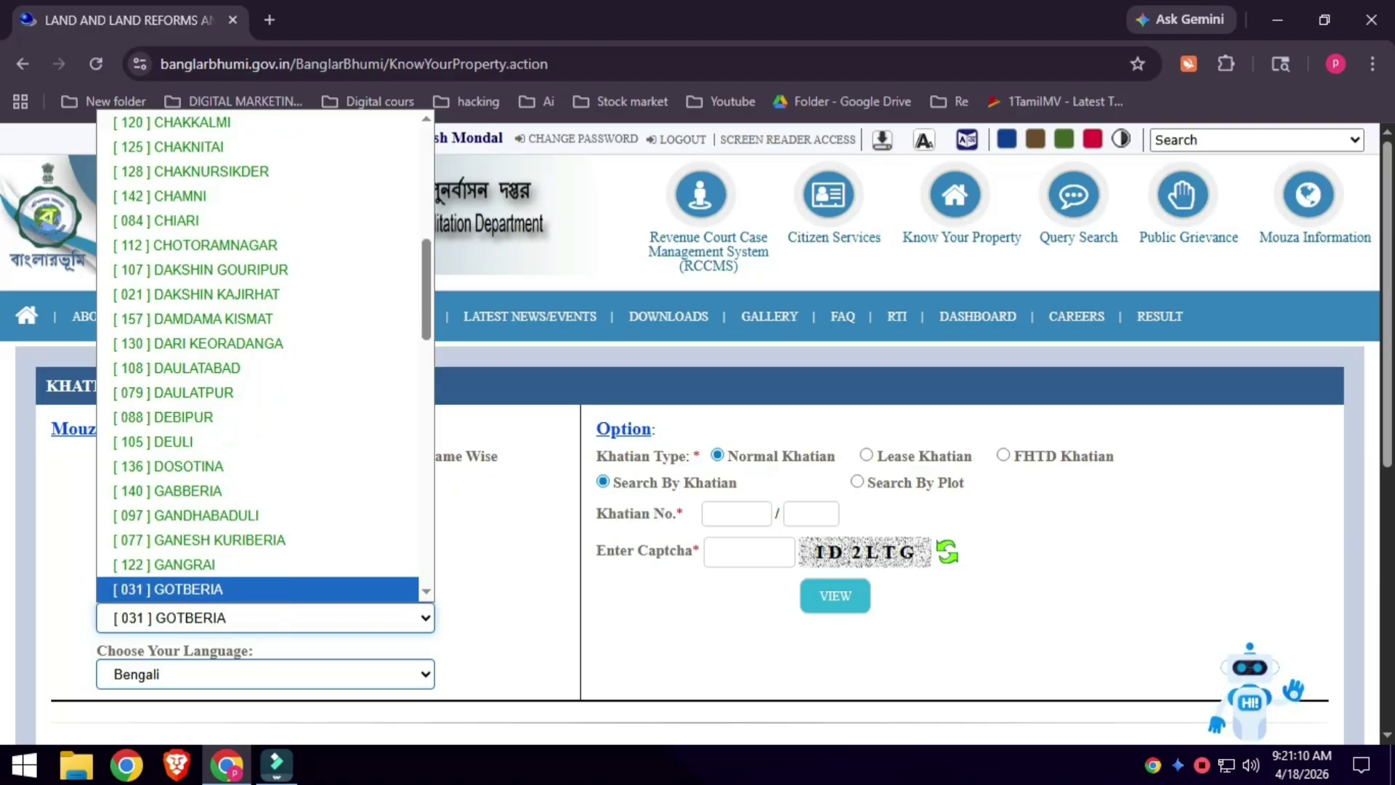
pyautogui.press('Up')
pyautogui.press('Up')
pyautogui.press('Up')
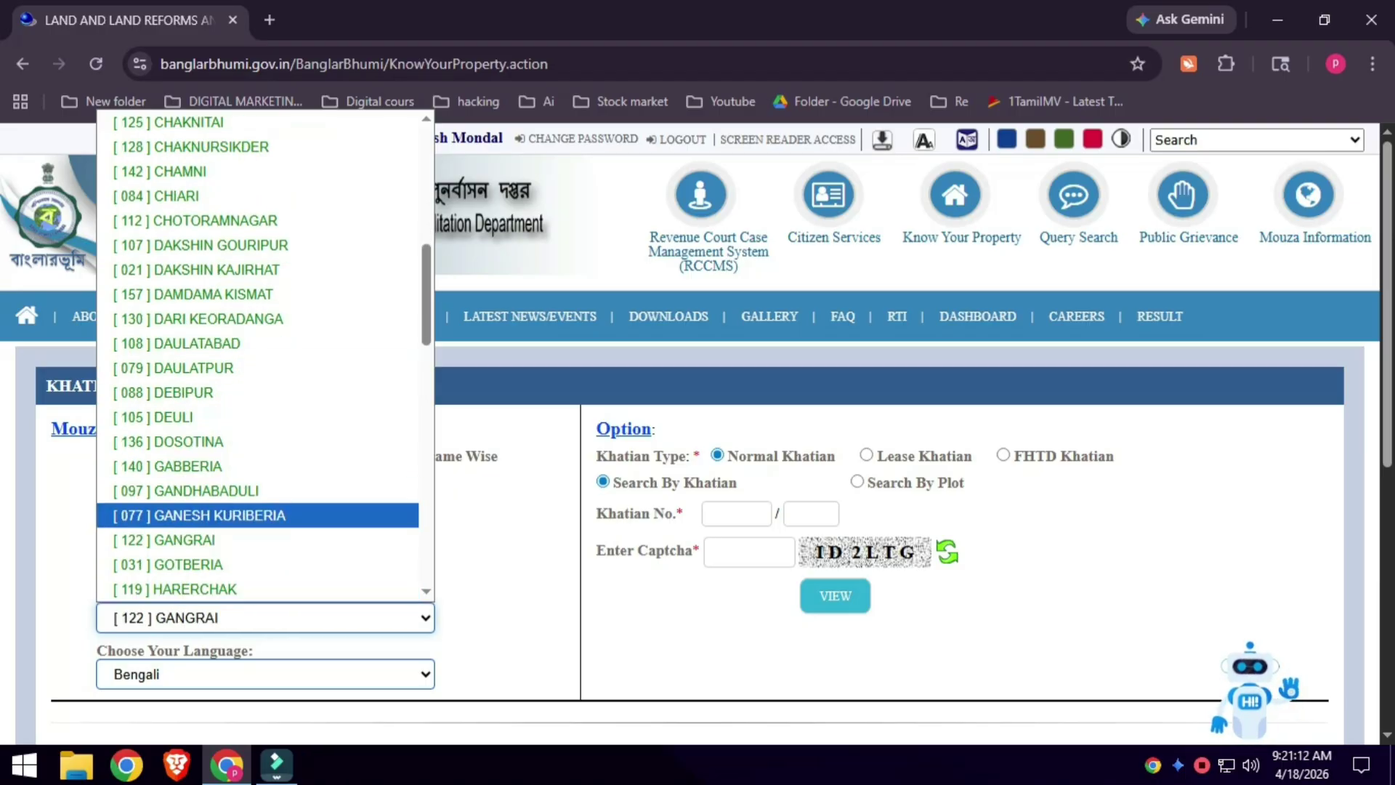
pyautogui.press('Down')
pyautogui.press('Return')
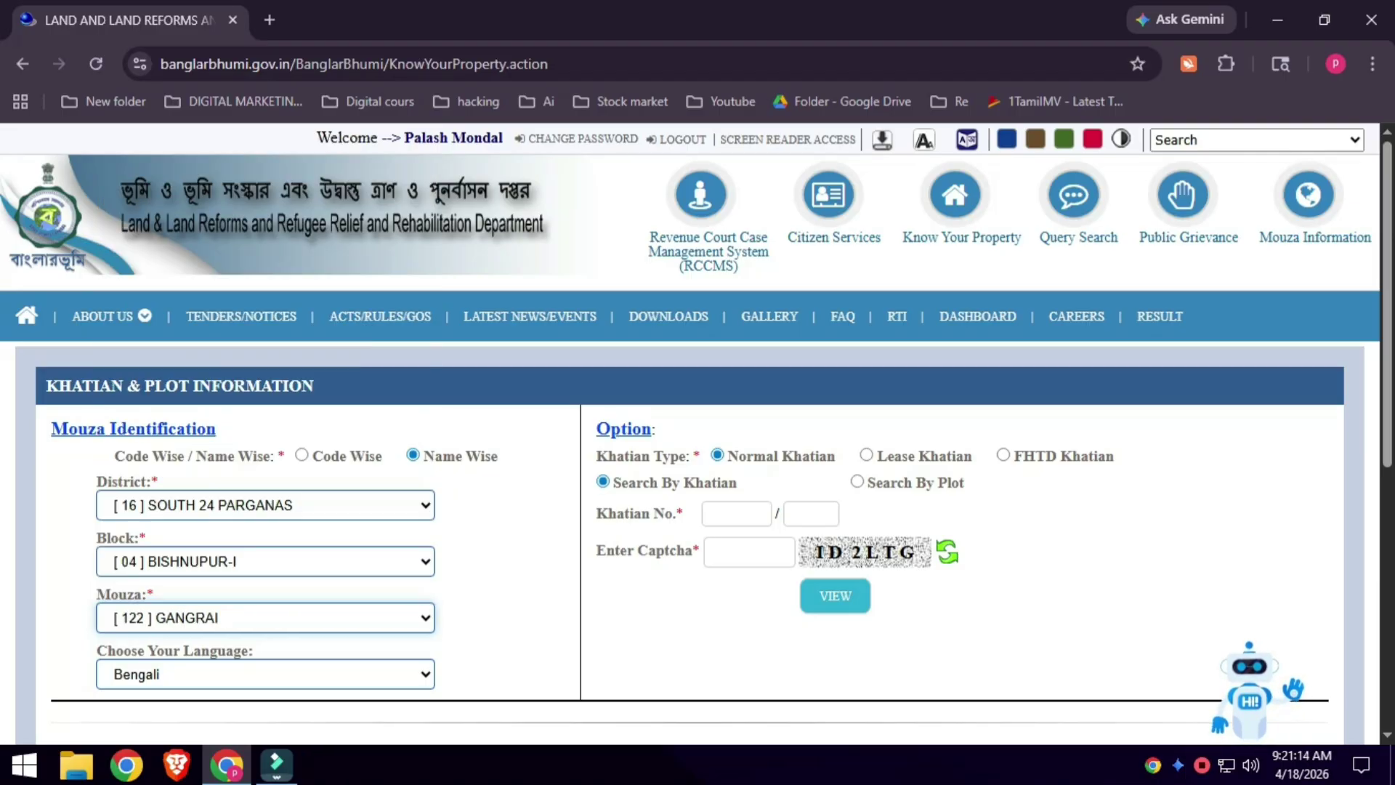
pyautogui.scroll(-3, 698, 436)
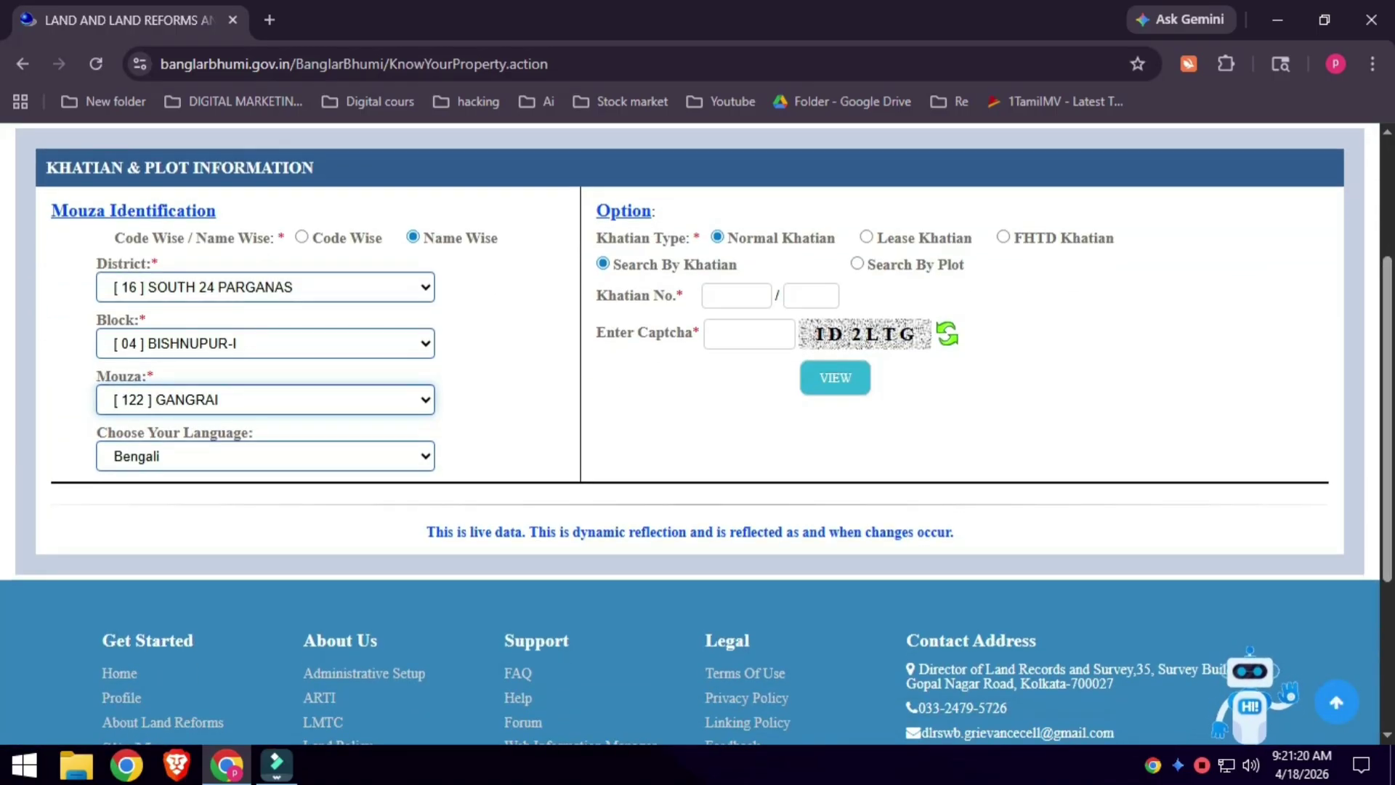
# Search khatian number 633 with the displayed captcha to show its record.
pyautogui.click(736, 295)
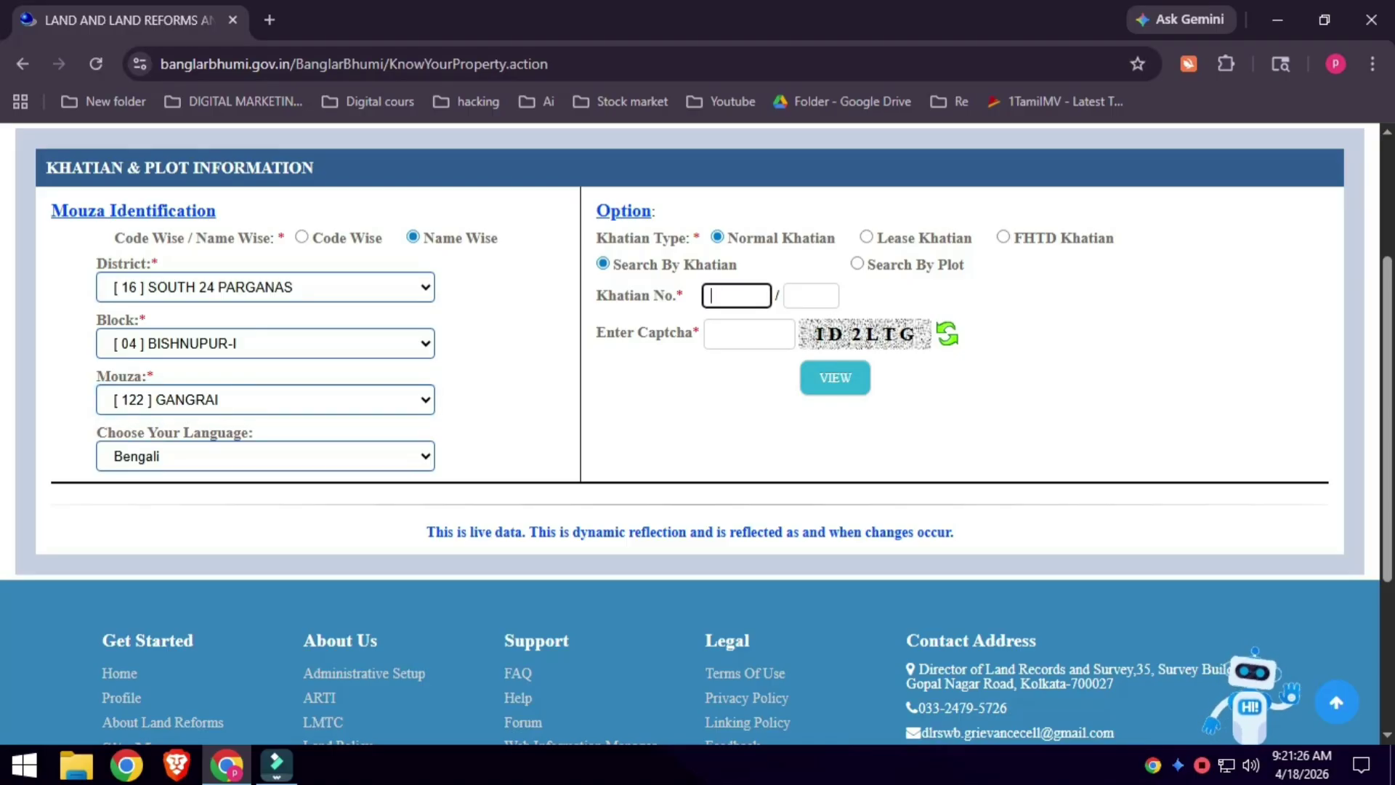
pyautogui.write('633')
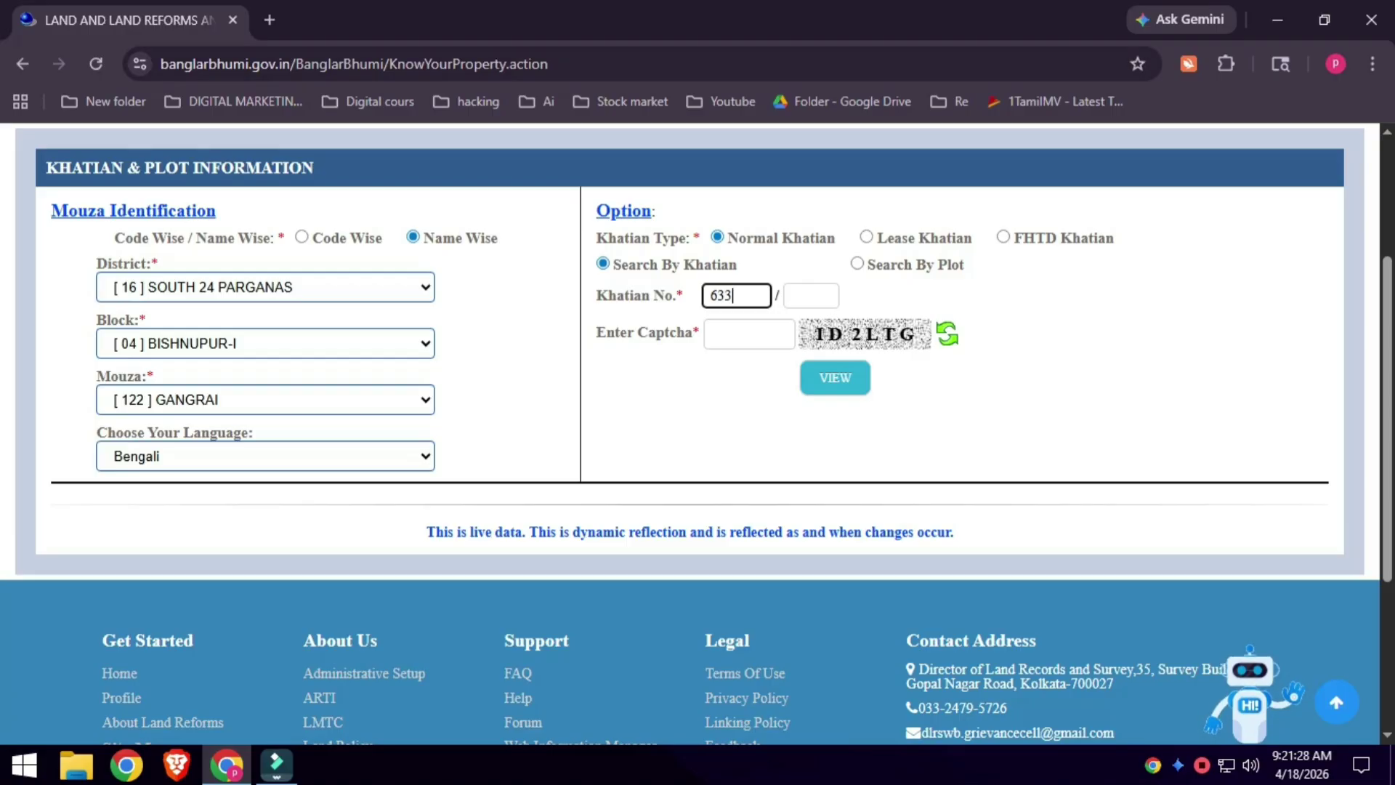
pyautogui.click(749, 335)
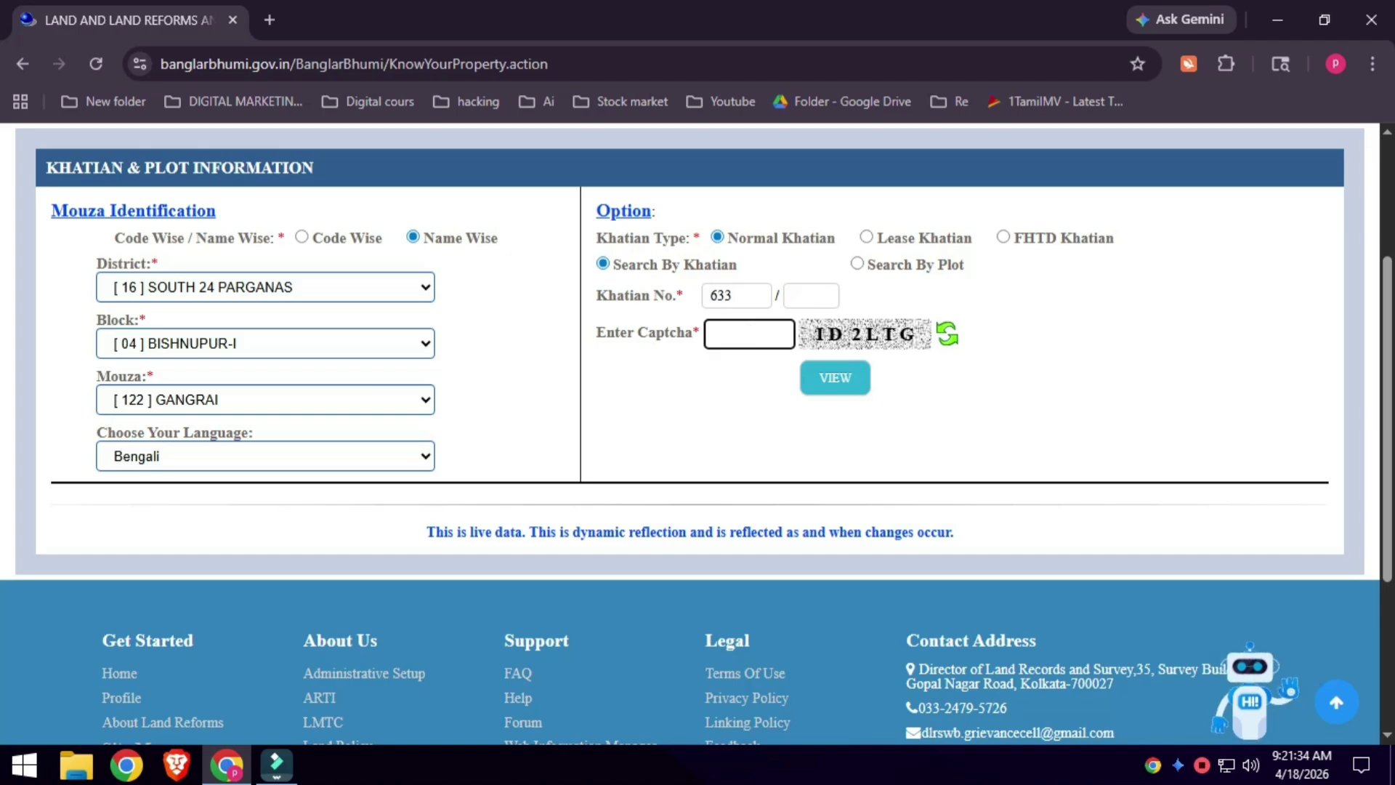
pyautogui.write('i')
pyautogui.write('ID2LTG')
pyautogui.press('Tab')
pyautogui.press('Return')
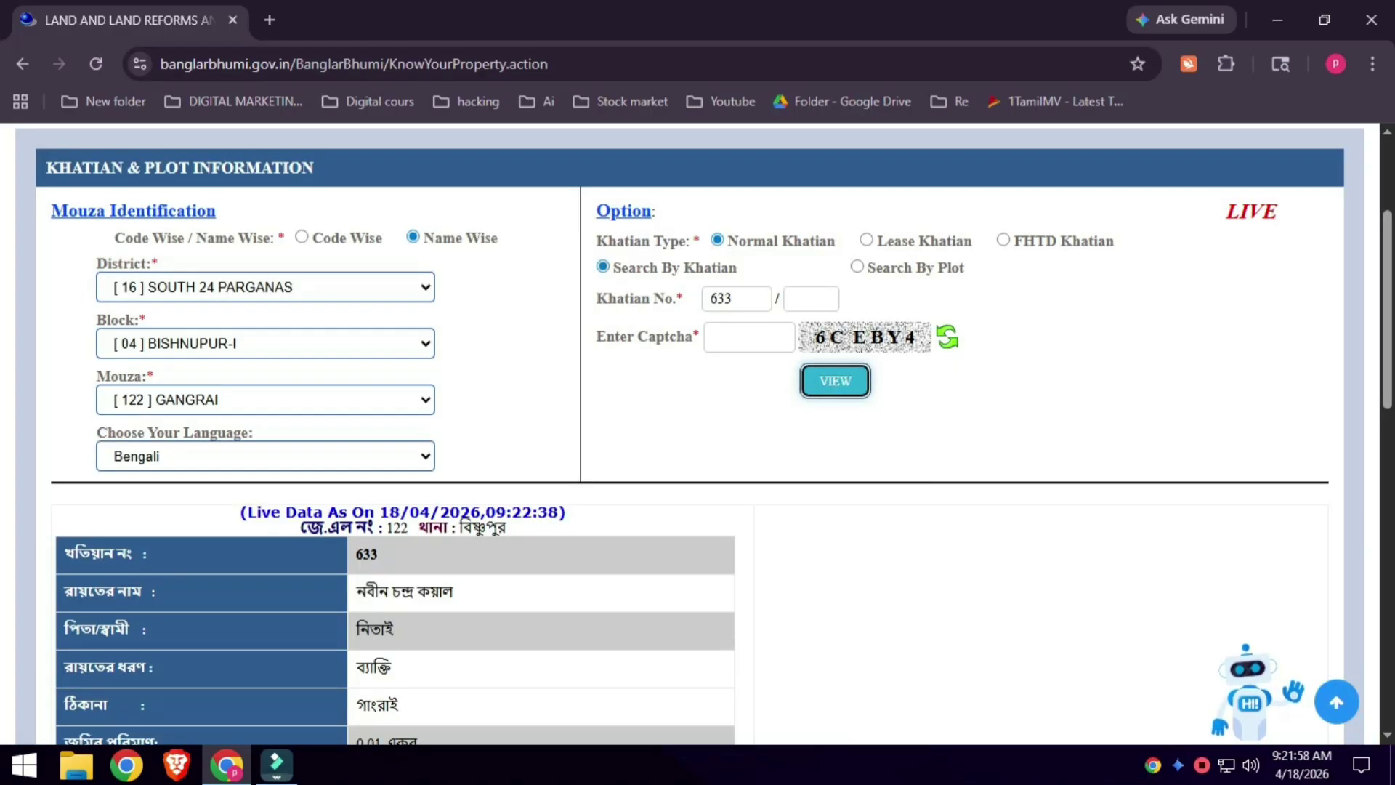
# Scroll the results to view the khatian 633 table and plot 436 details.
pyautogui.scroll(-5, 698, 436)
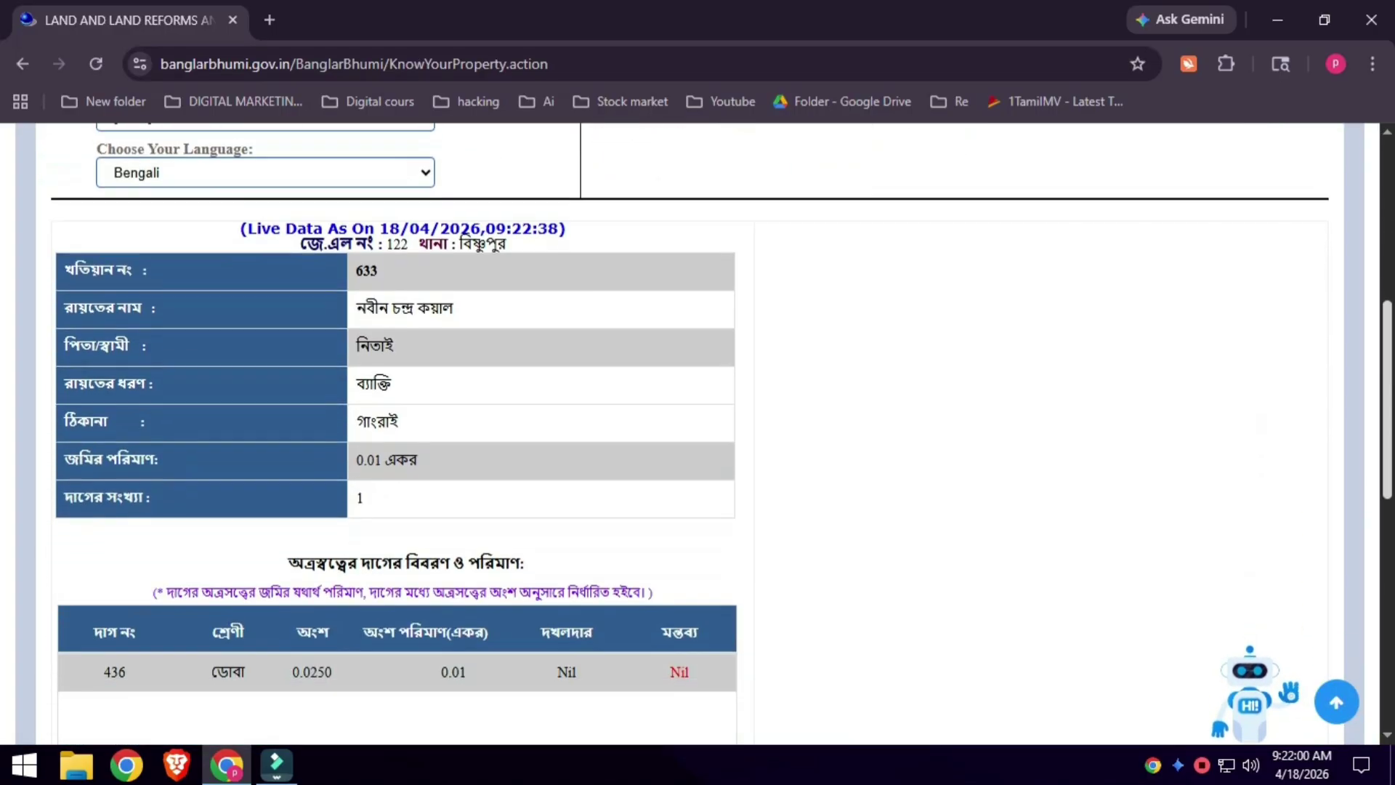
pyautogui.scroll(1, 697, 363)
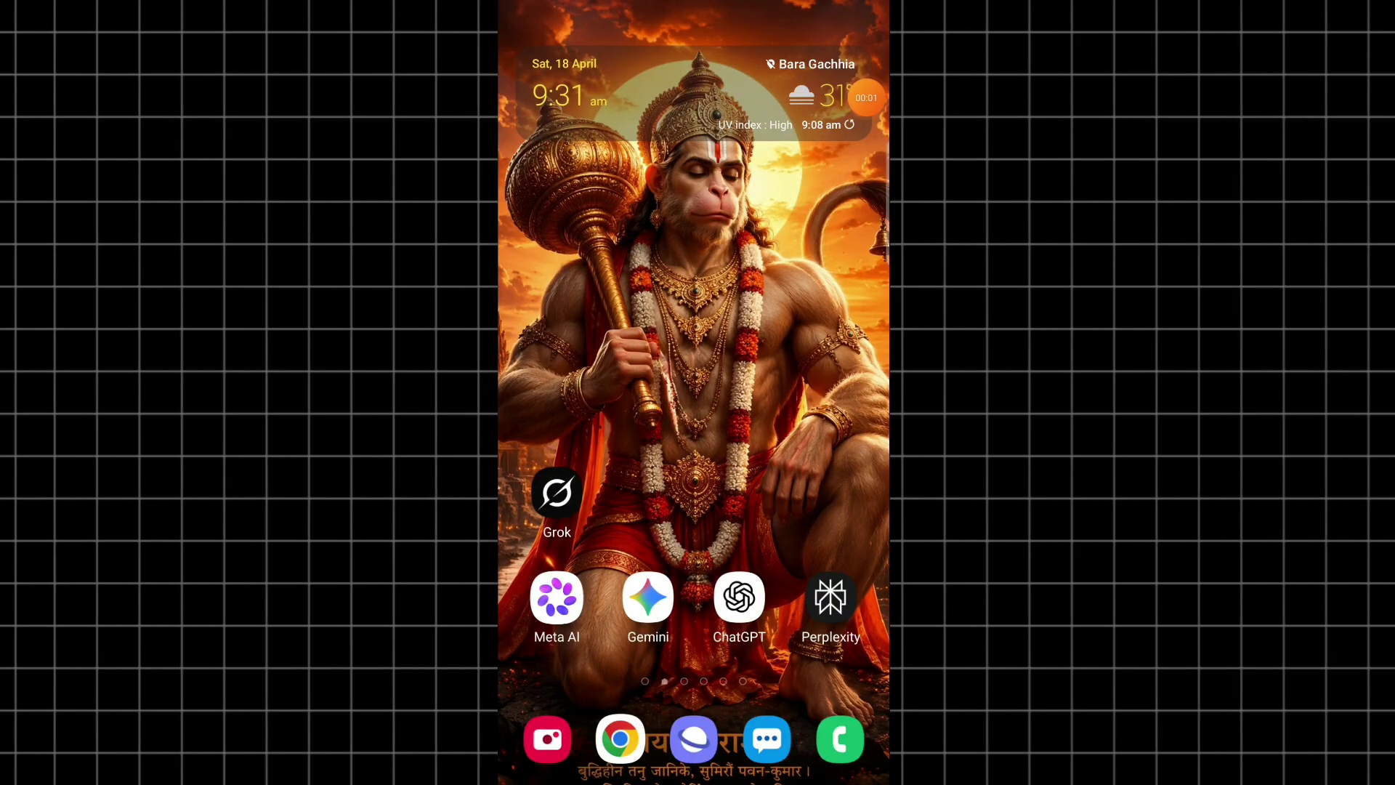
# Launch the Banglarbhumi app from the phone's app drawer.
pyautogui.moveTo(694, 567); pyautogui.dragTo(694, 276)
pyautogui.moveTo(799, 436); pyautogui.dragTo(582, 436)
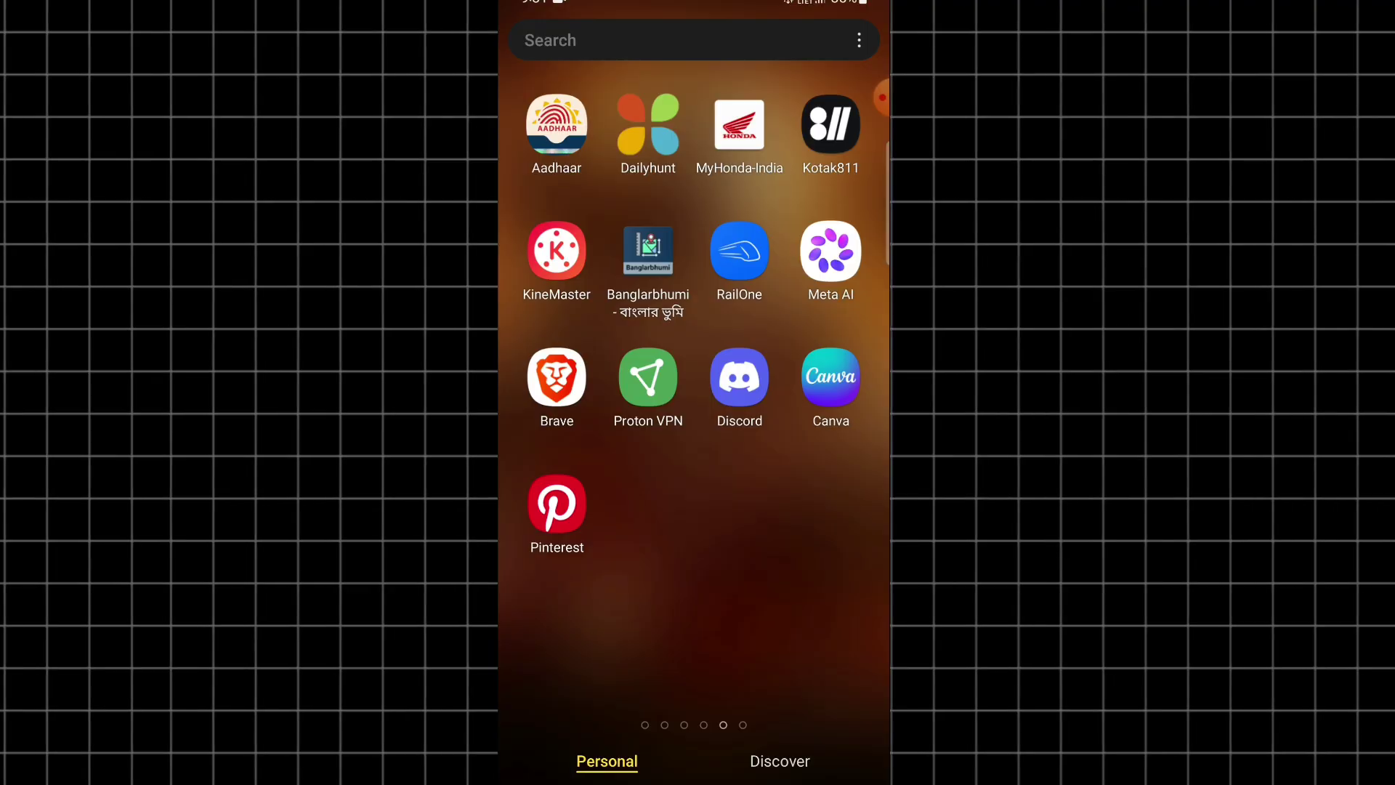
pyautogui.click(648, 251)
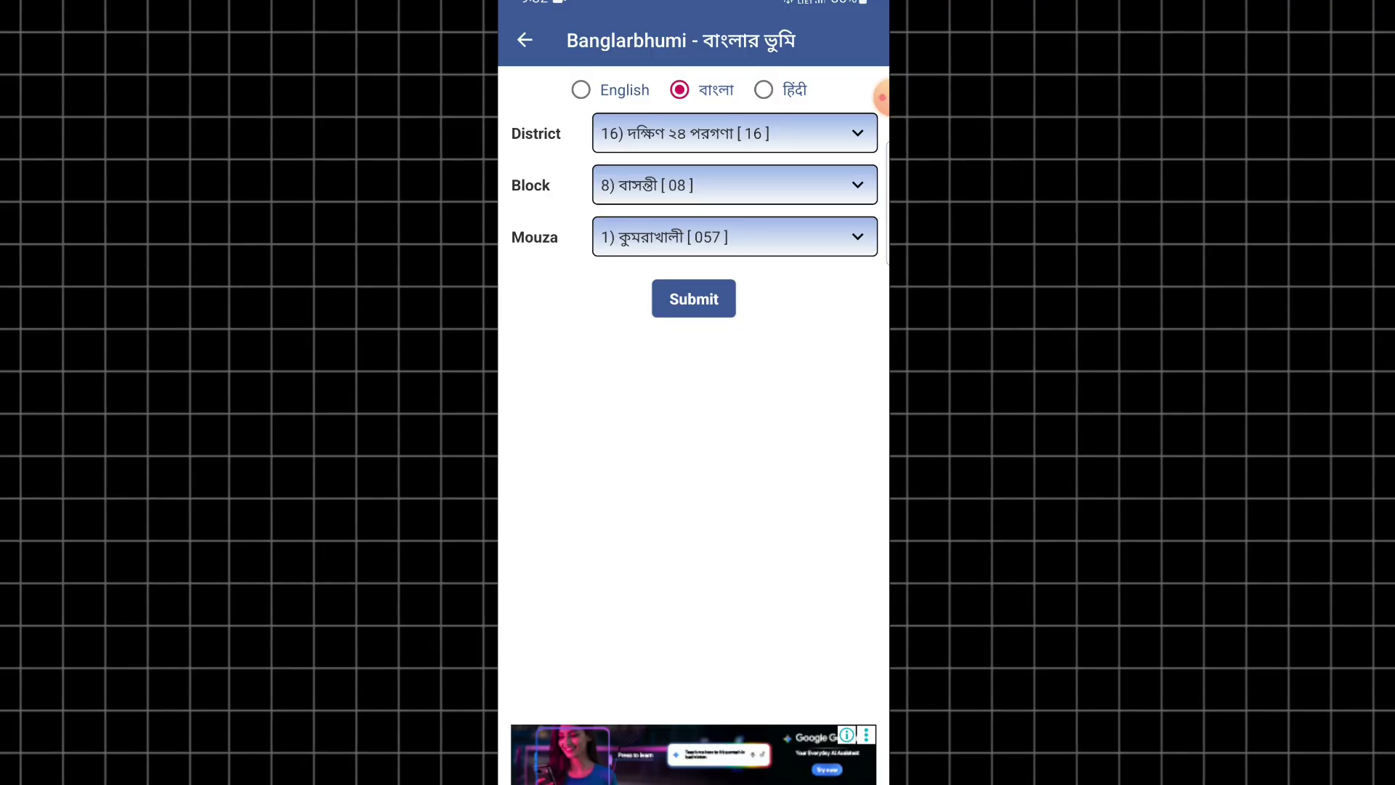
# Set district দক্ষিণ ২৪ পরগণা and block বিষ্ণুপুর-১ [04] in the app.
pyautogui.click(734, 133)
pyautogui.scroll(-5, 693, 450)
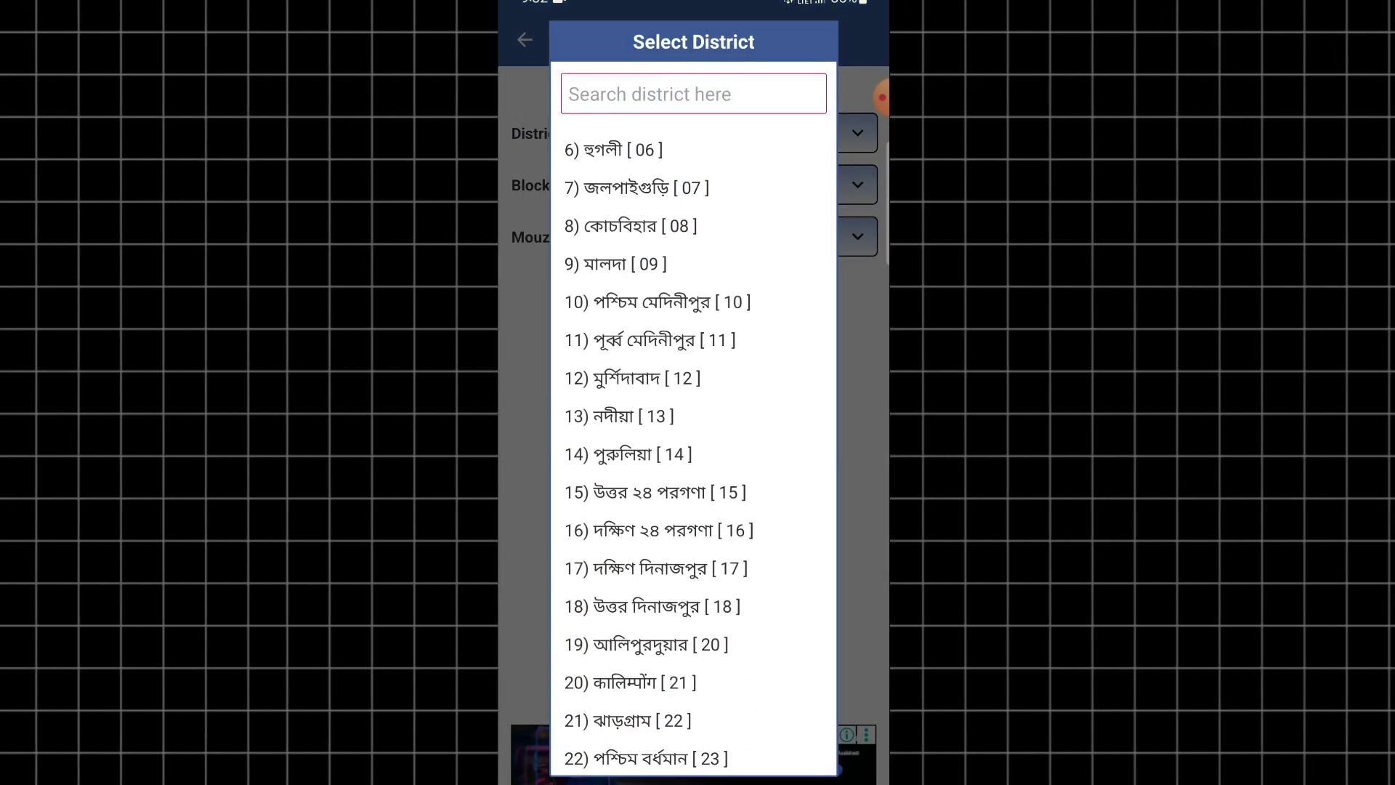
pyautogui.click(658, 531)
pyautogui.click(734, 185)
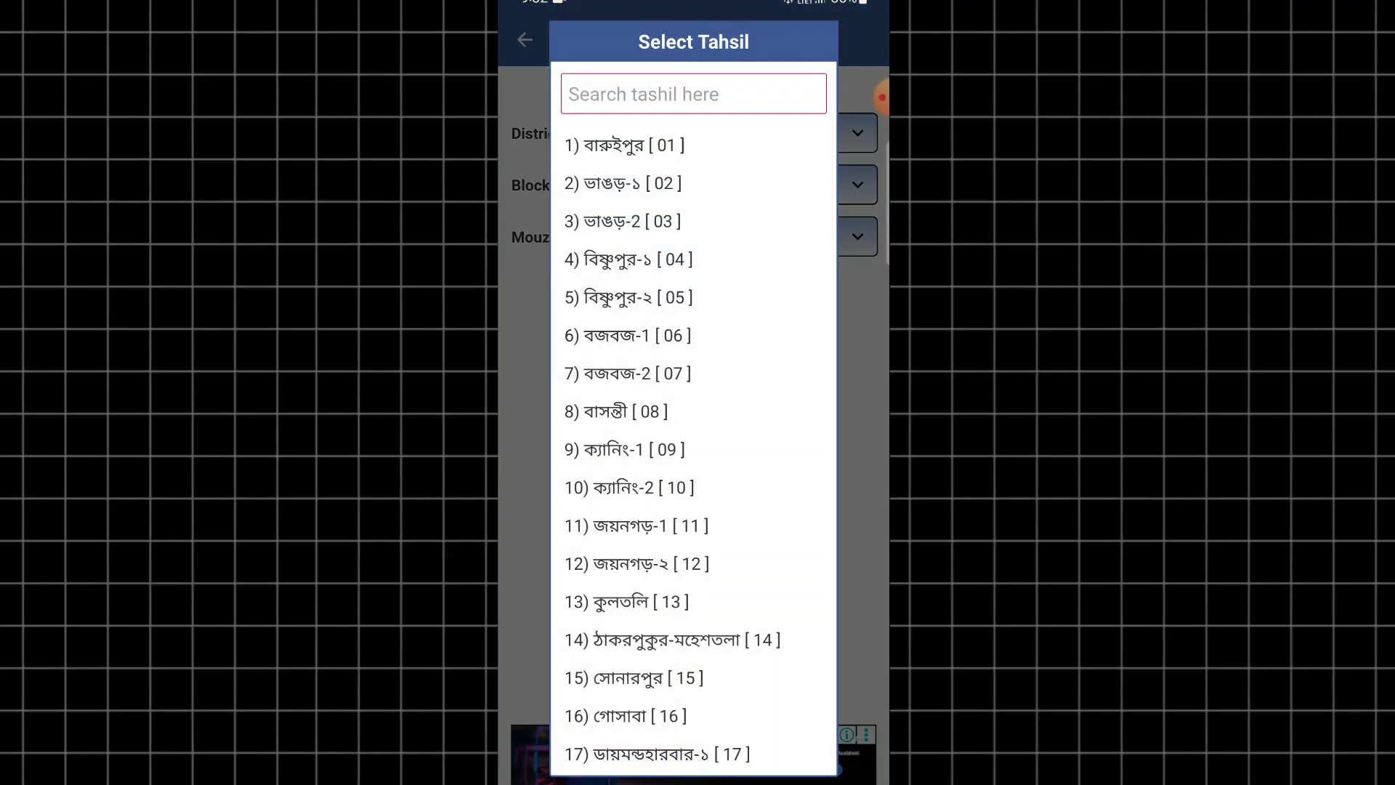
pyautogui.scroll(-10, 694, 451)
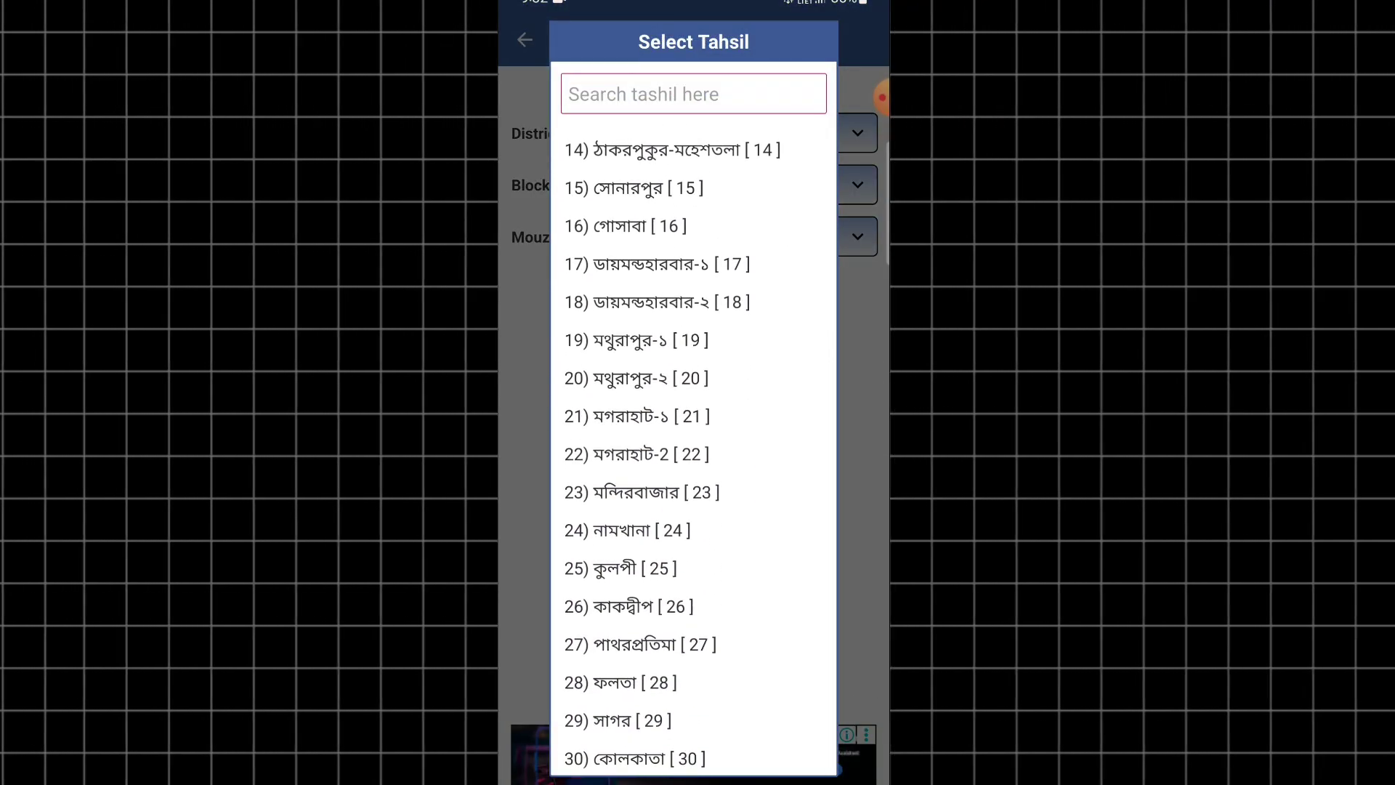
pyautogui.scroll(3, 694, 451)
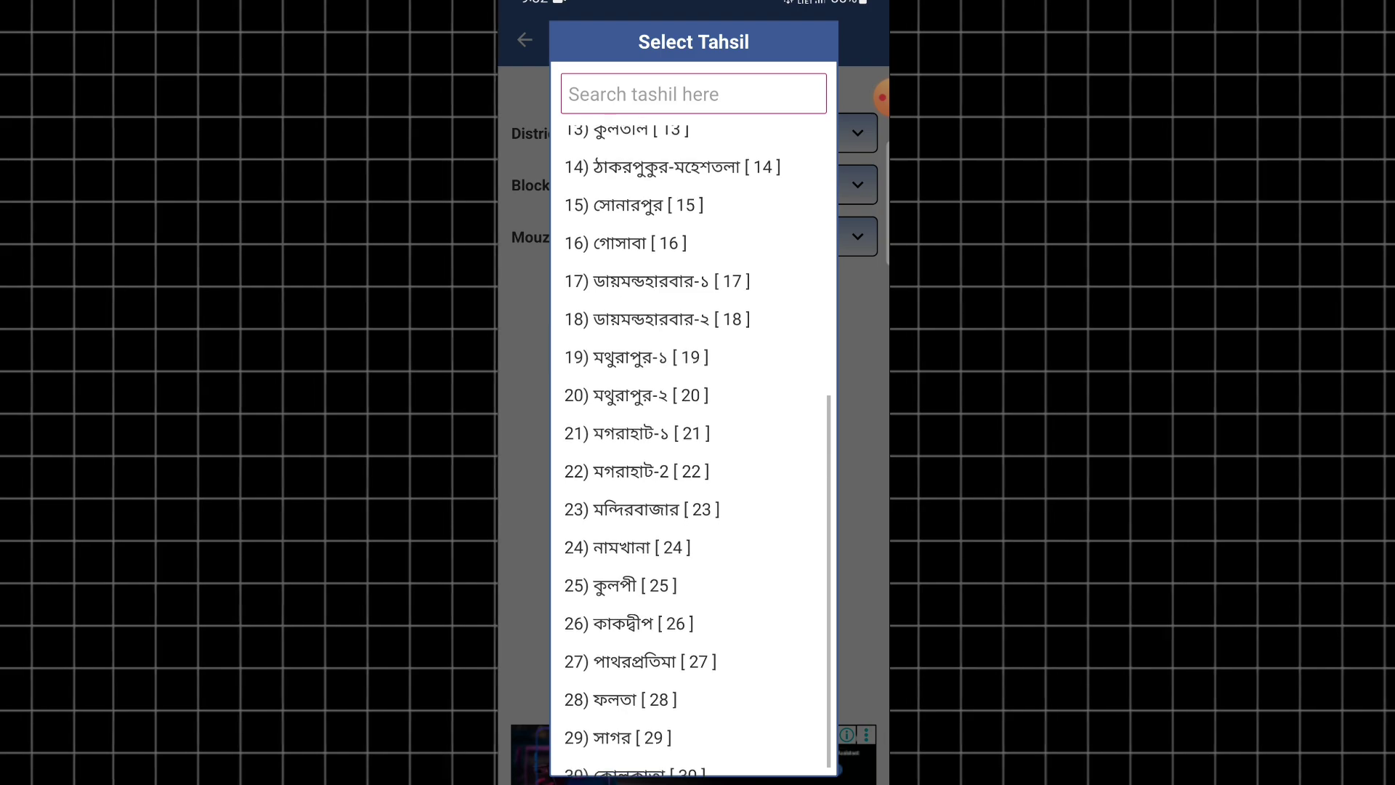
pyautogui.scroll(3, 694, 451)
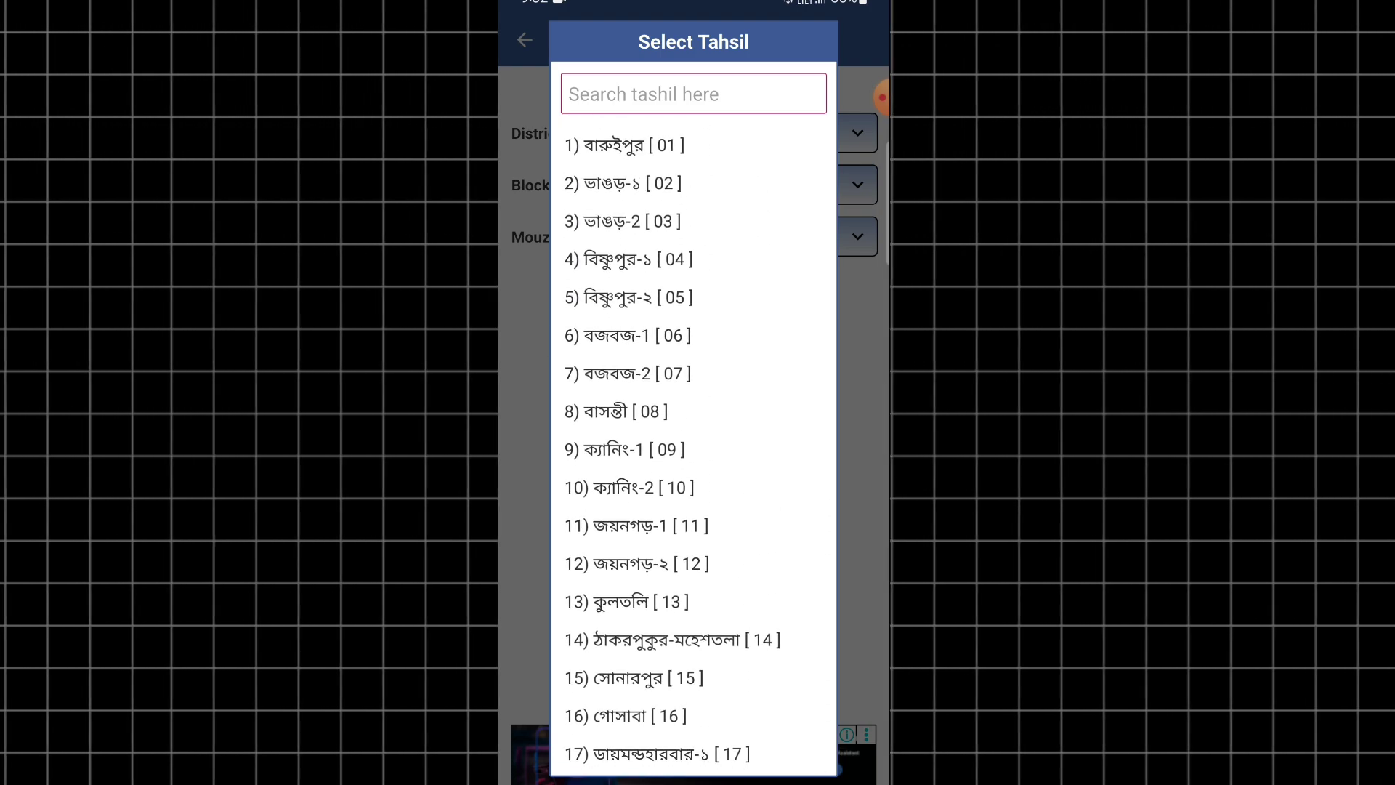
pyautogui.click(628, 260)
# Choose গাংরাই [122] as the mouza.
pyautogui.click(735, 237)
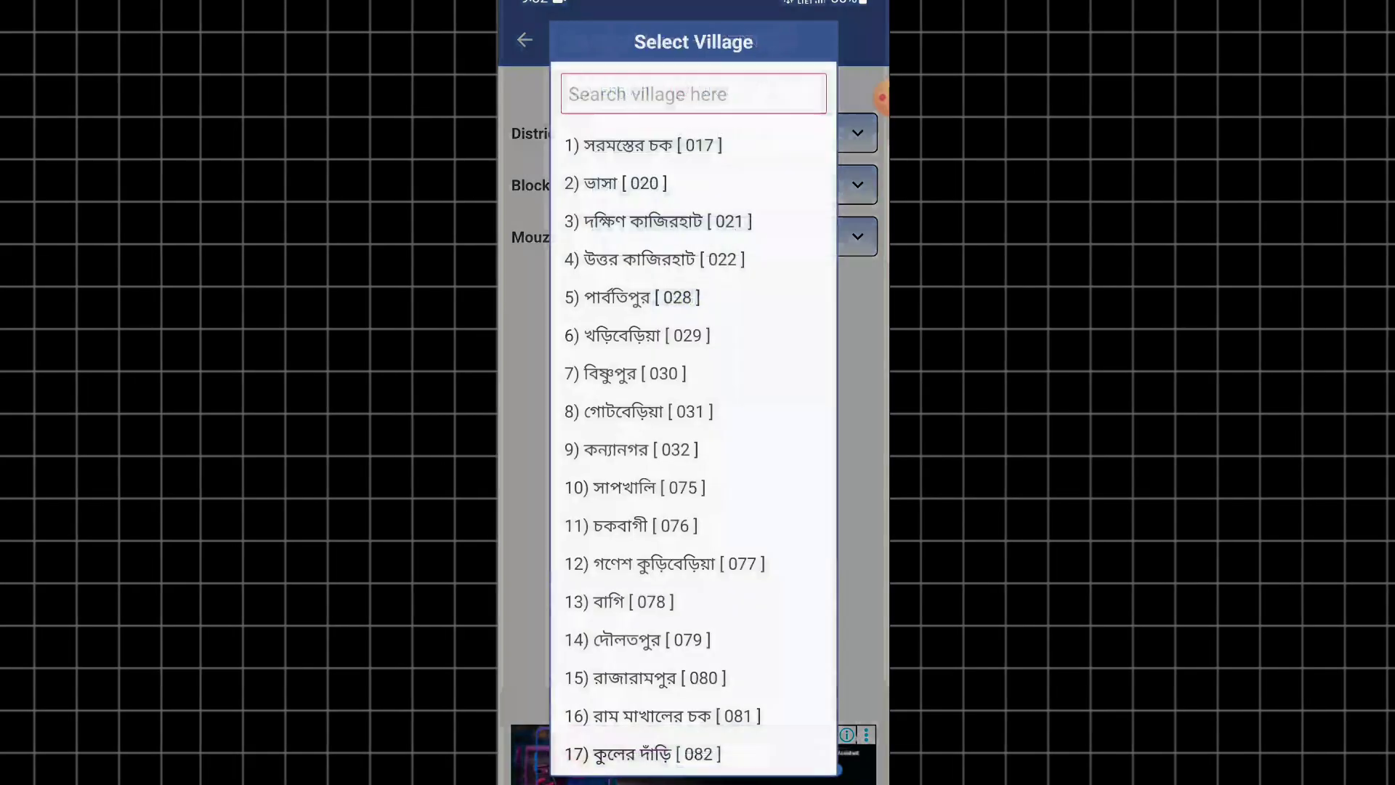
pyautogui.scroll(-5, 694, 436)
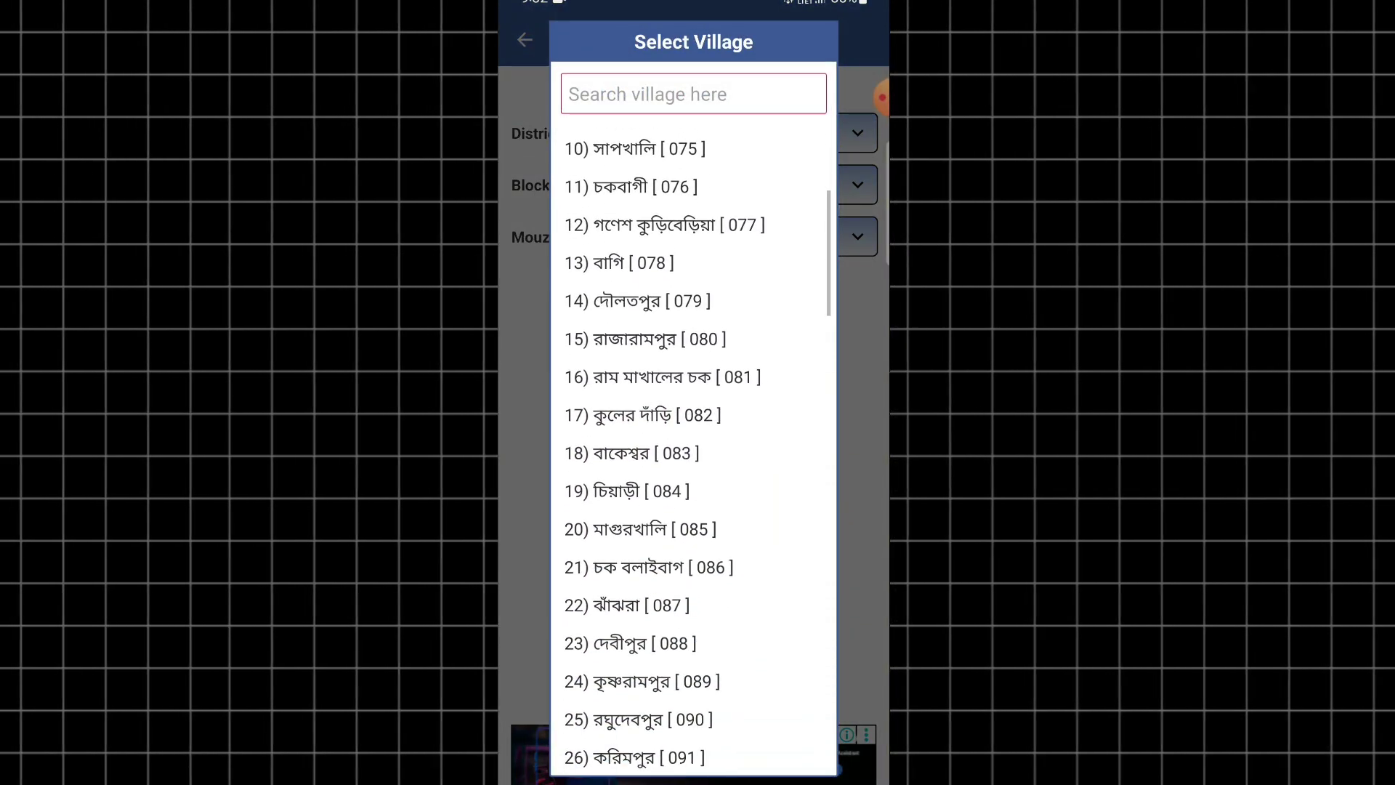
pyautogui.scroll(-10, 694, 436)
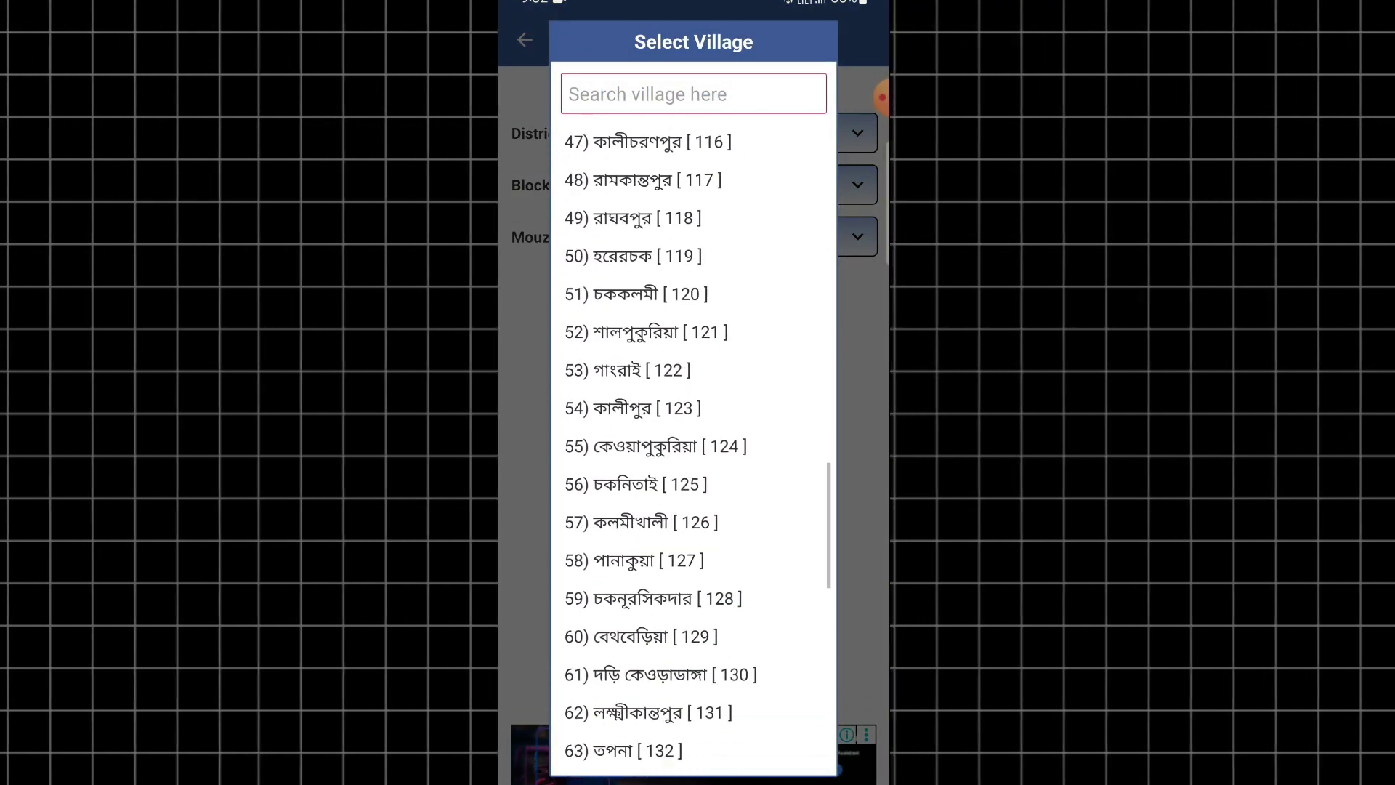
pyautogui.scroll(-8, 694, 436)
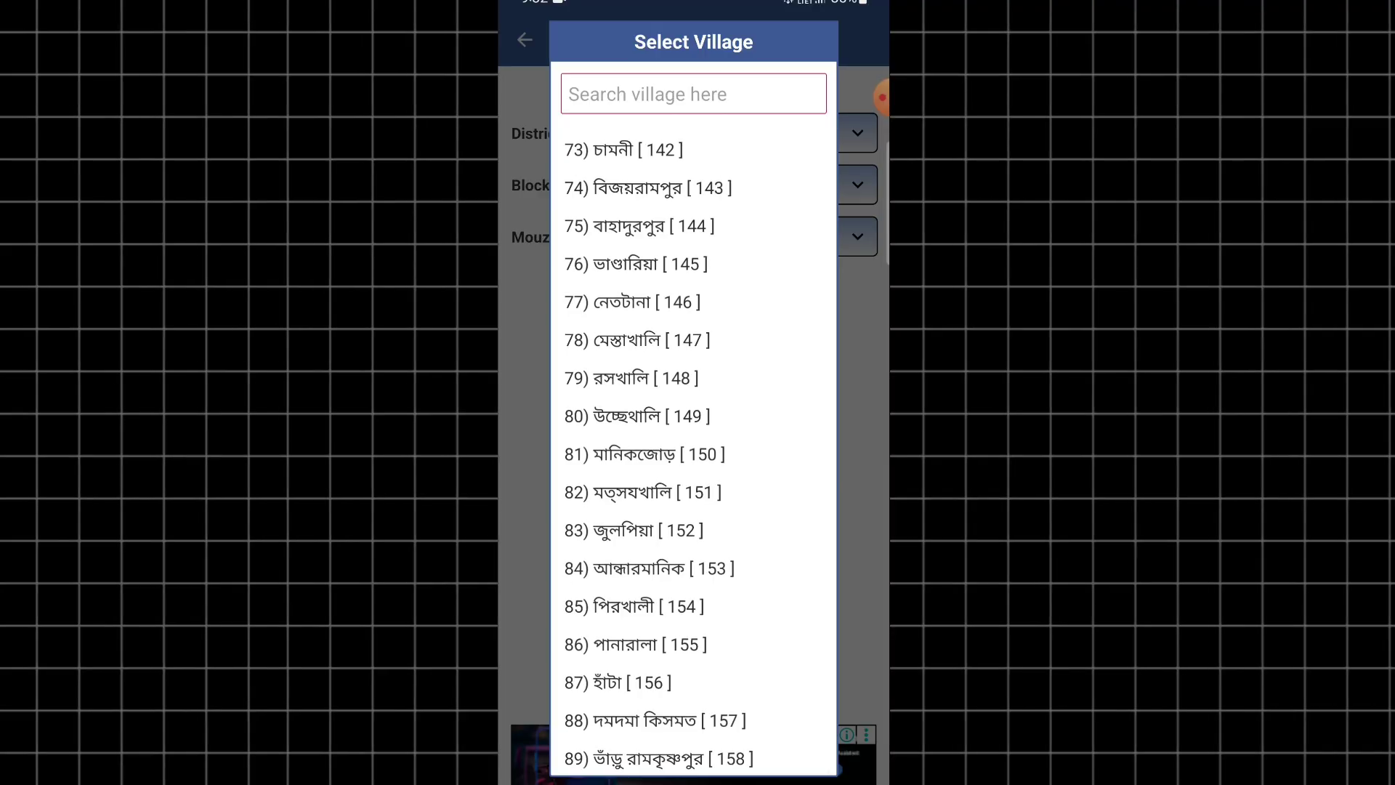
pyautogui.scroll(3, 694, 436)
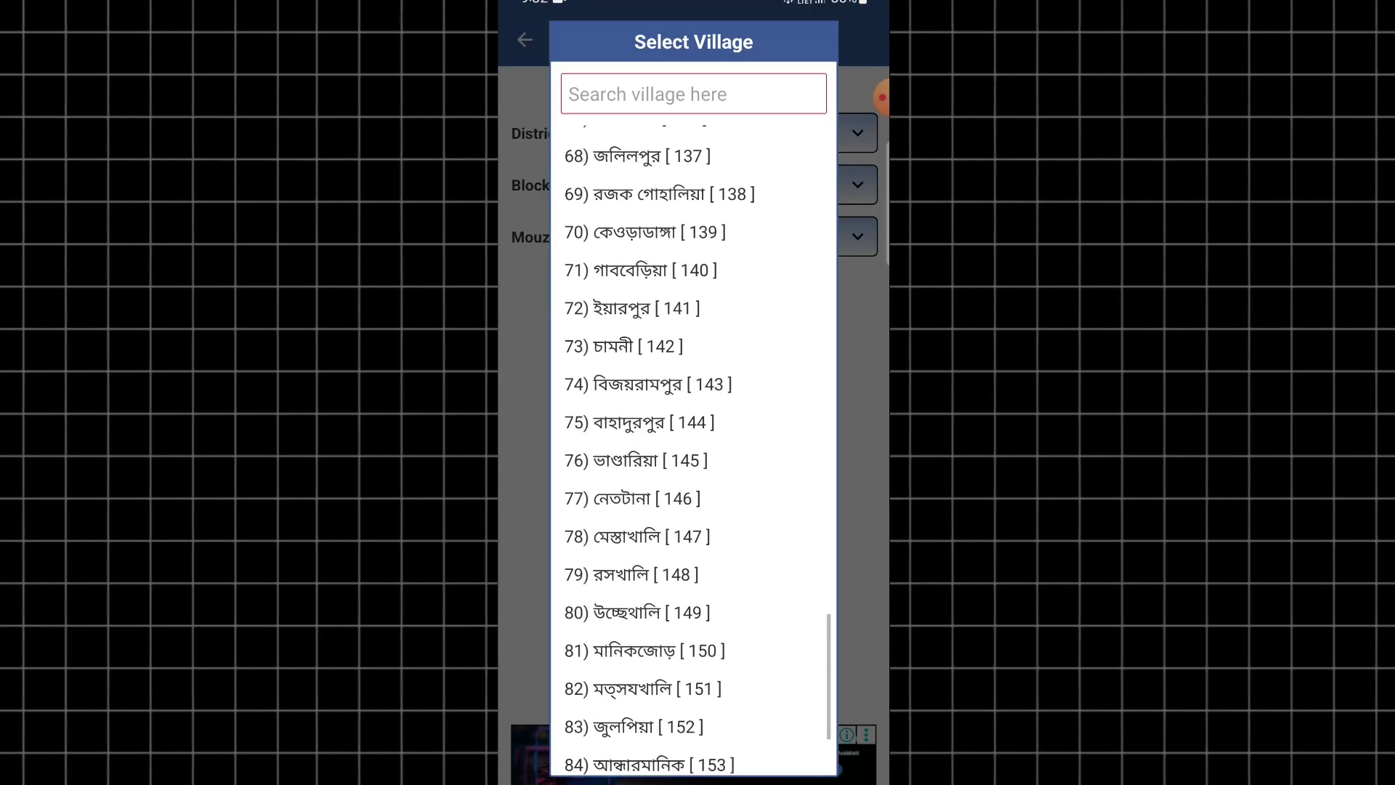
pyautogui.scroll(8, 693, 436)
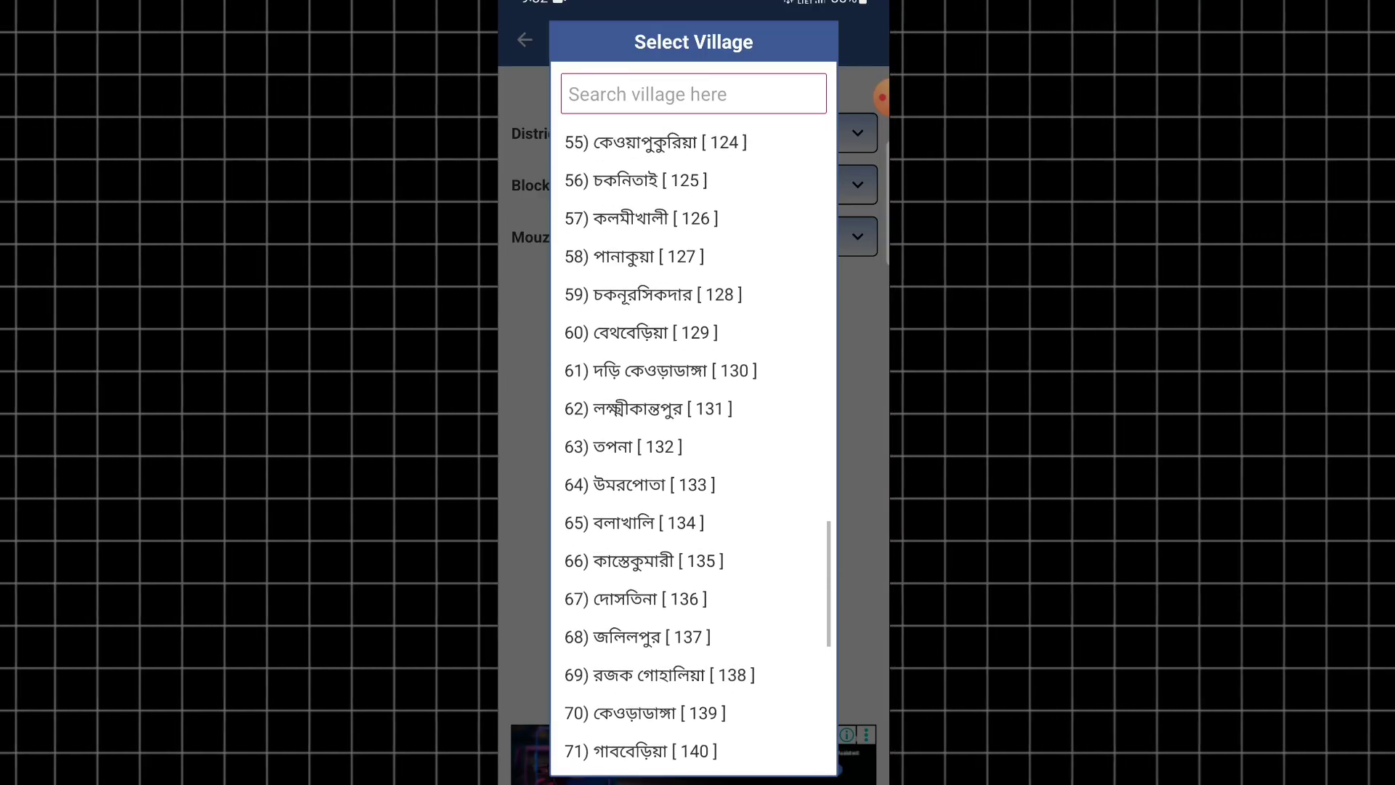
pyautogui.scroll(3, 694, 436)
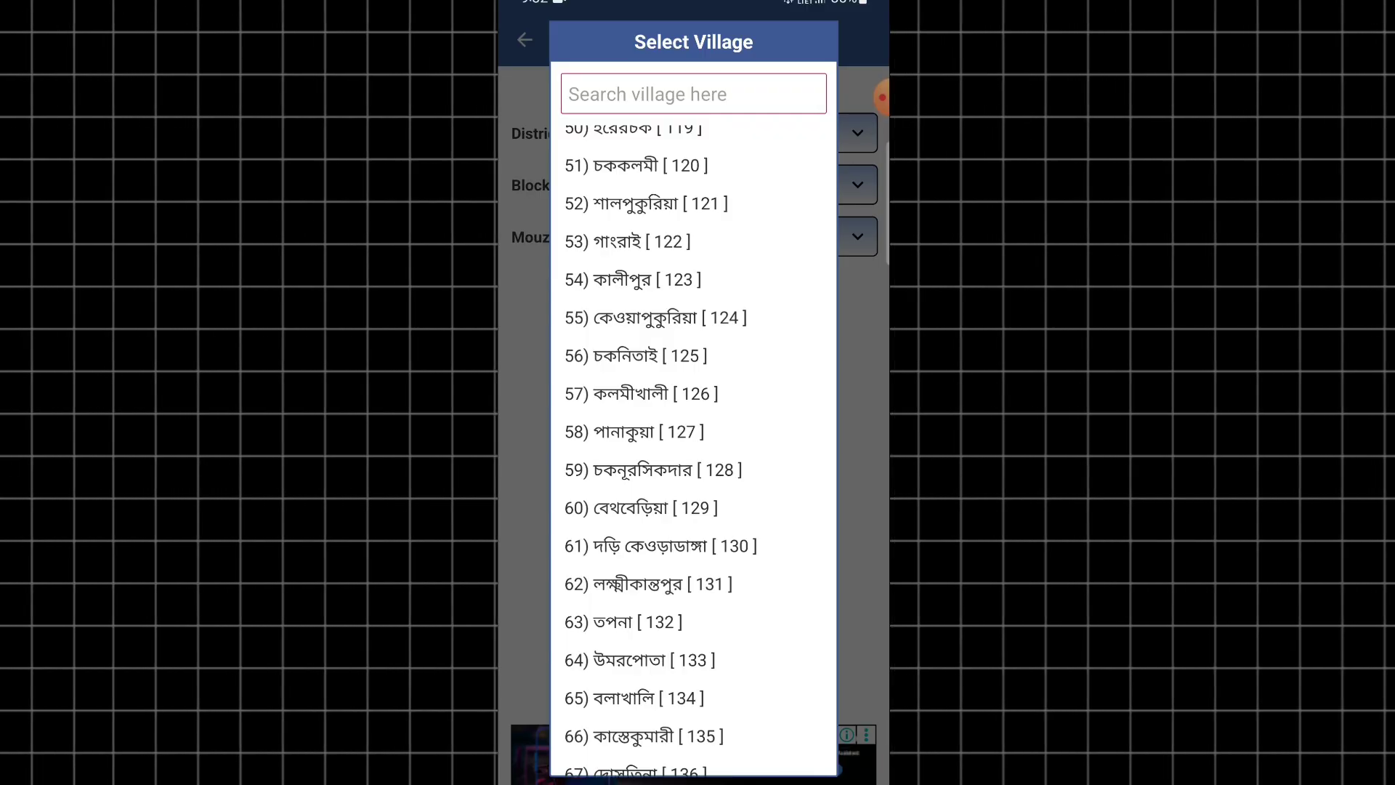
pyautogui.click(627, 241)
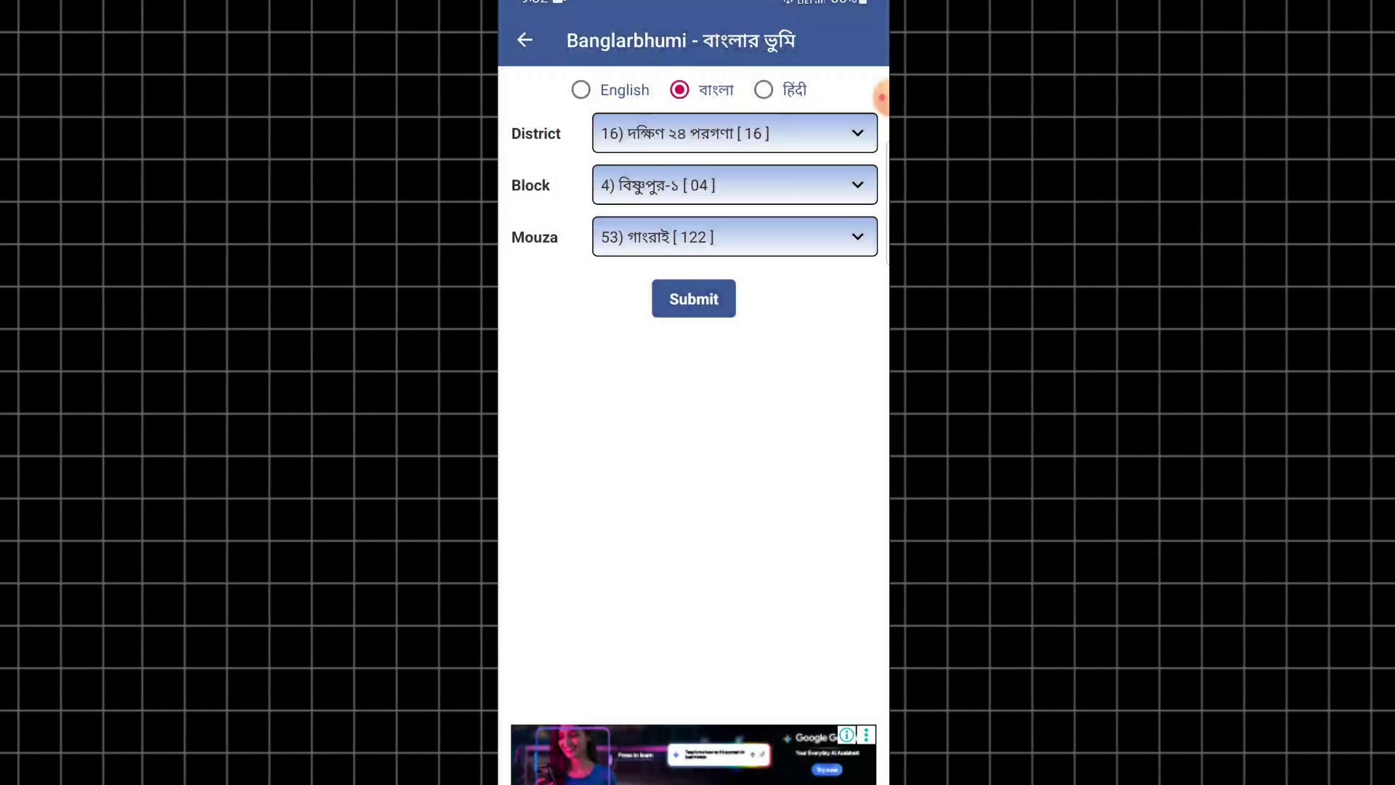
# Look up normal khatian 369, showing 0.11 acre across plots 653 and 654.
pyautogui.click(694, 298)
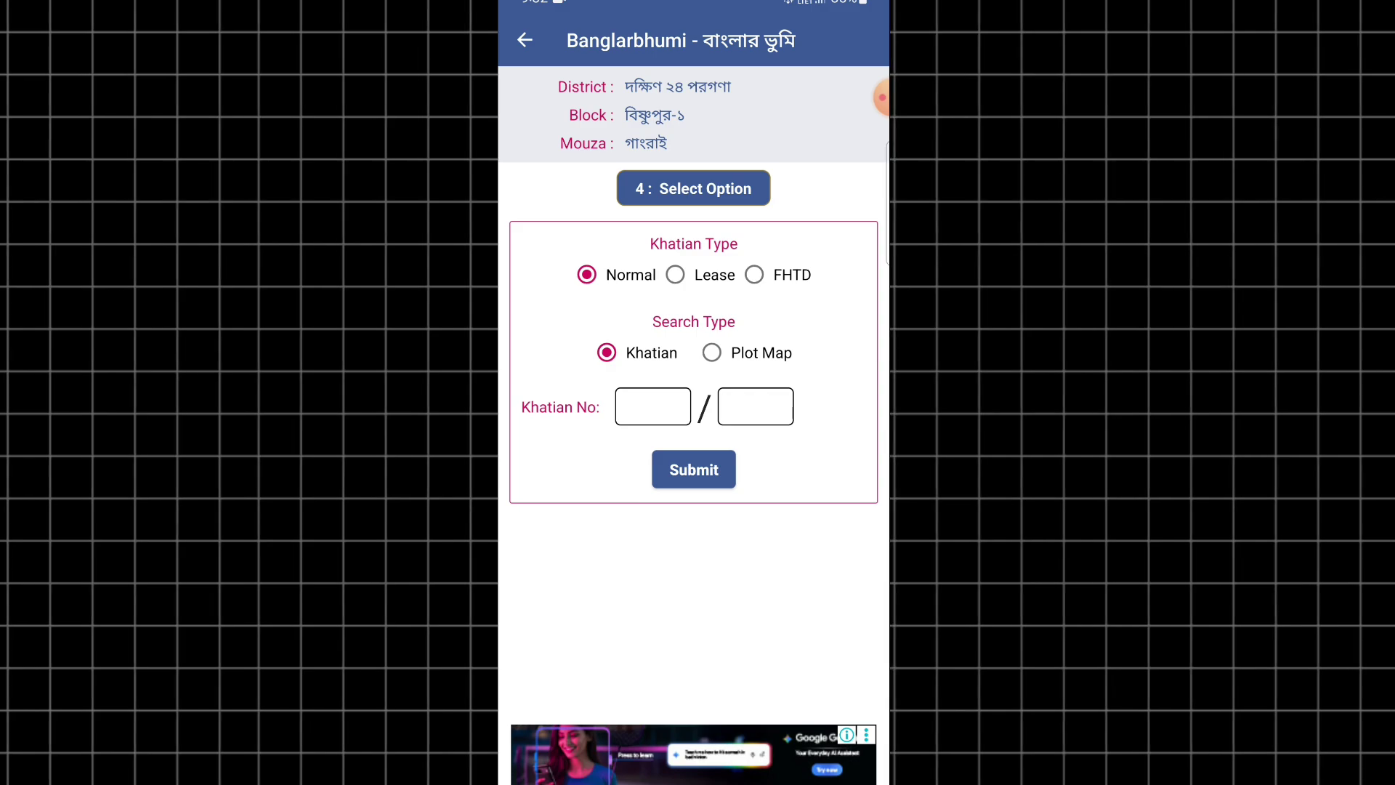
pyautogui.click(653, 406)
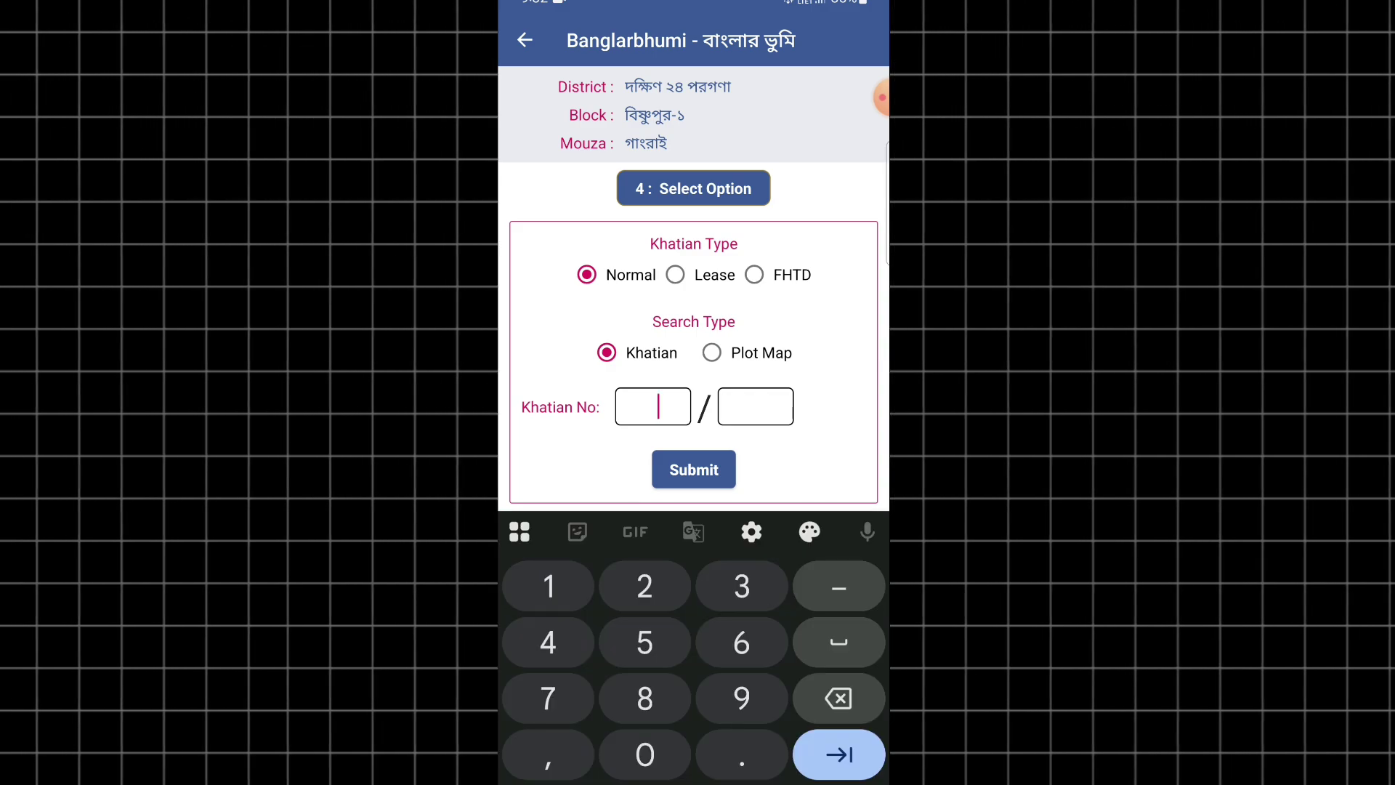
pyautogui.write('369')
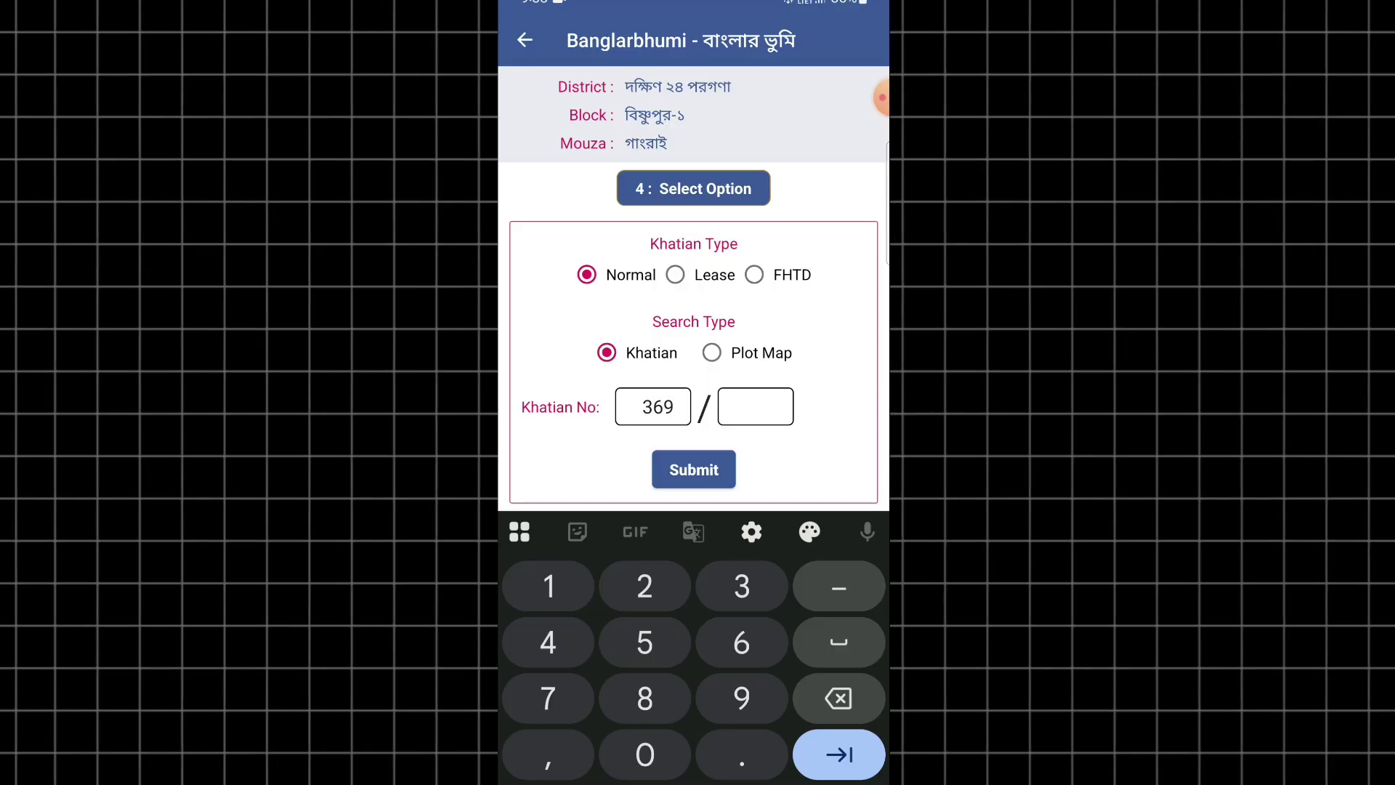
pyautogui.click(693, 469)
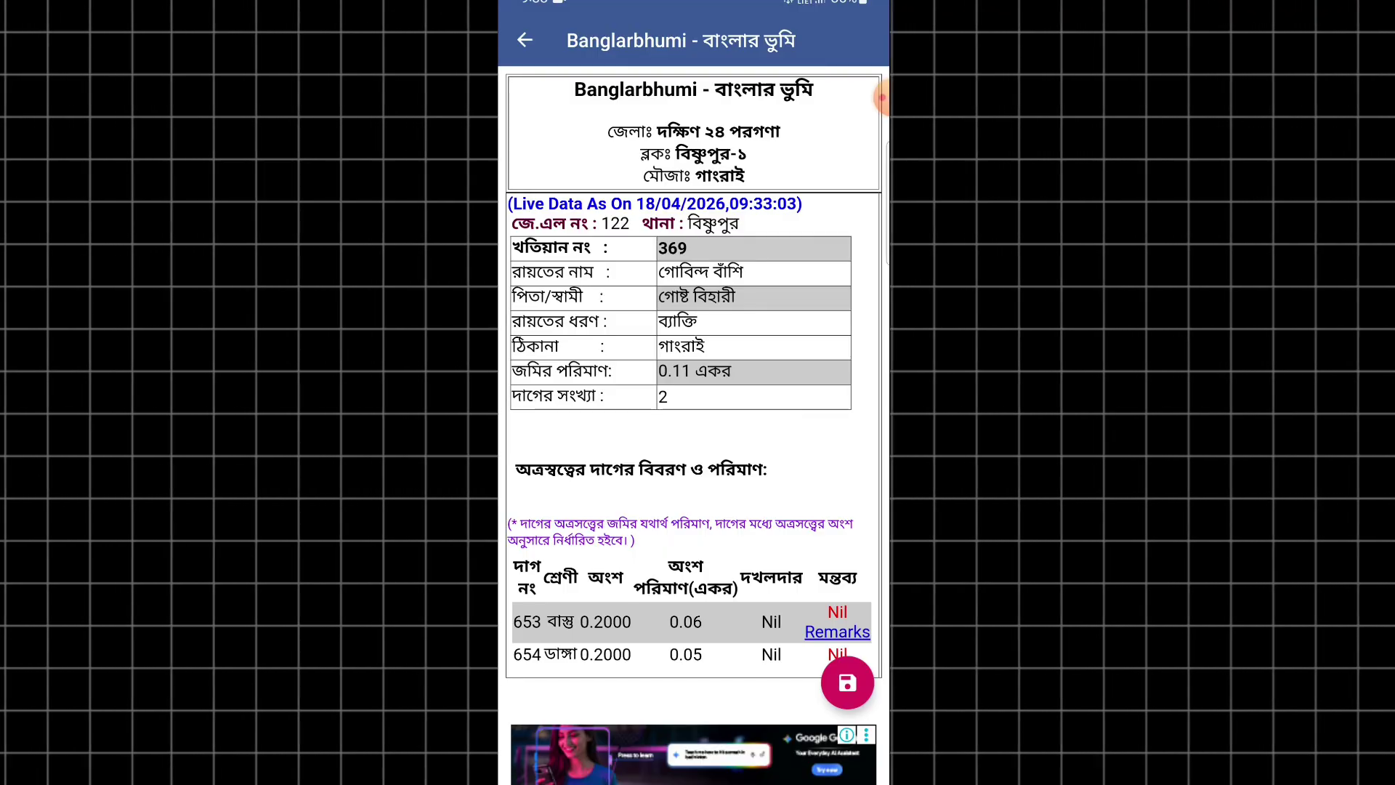
pyautogui.scroll(-1, 694, 371)
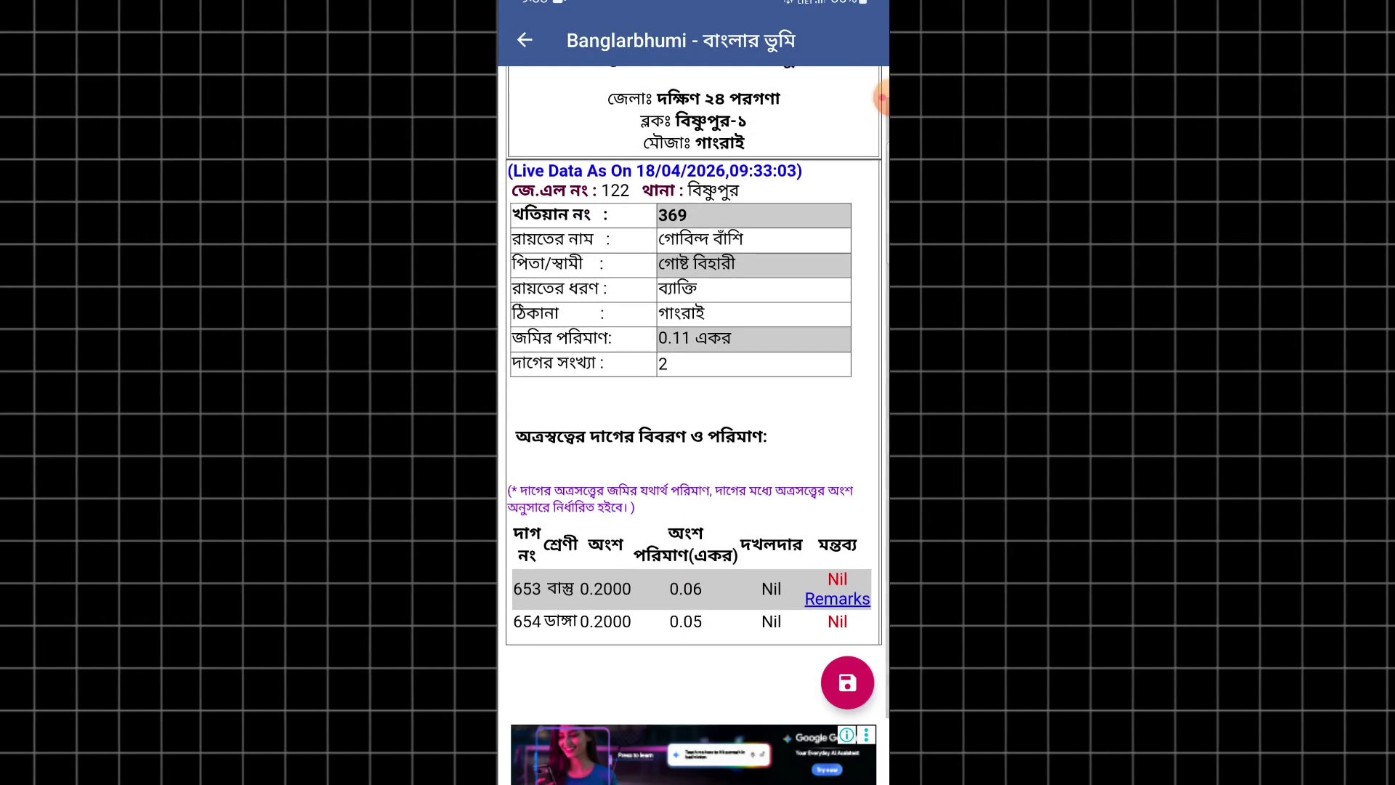